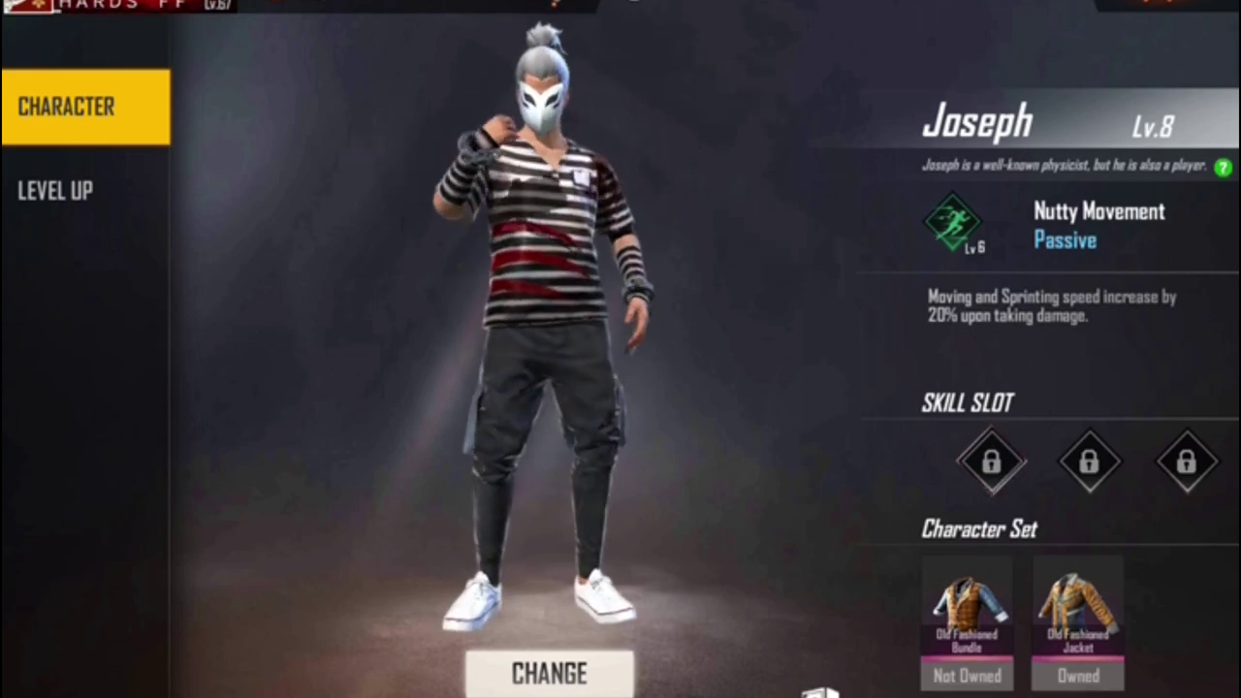
Open the character's fashion inventory and try on several head items, including Top Gamer and Breakdancer
left_click(830, 678)
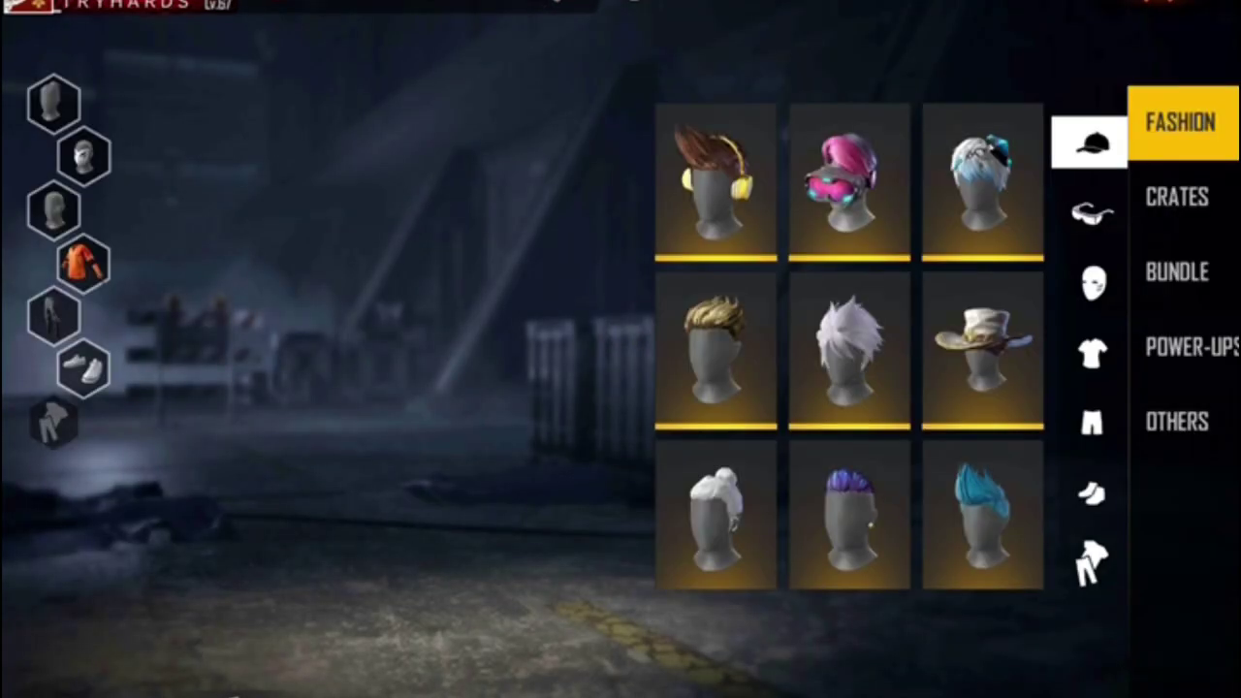
left_click(660, 184)
left_click(793, 184)
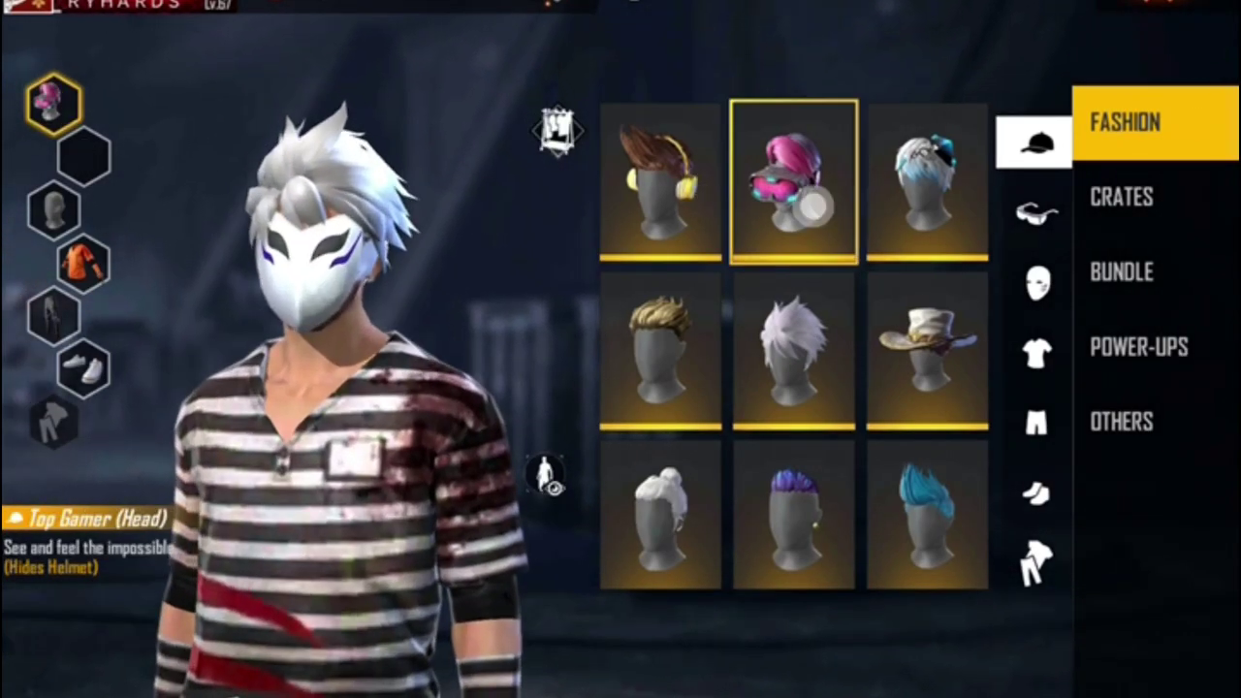
left_click(686, 205)
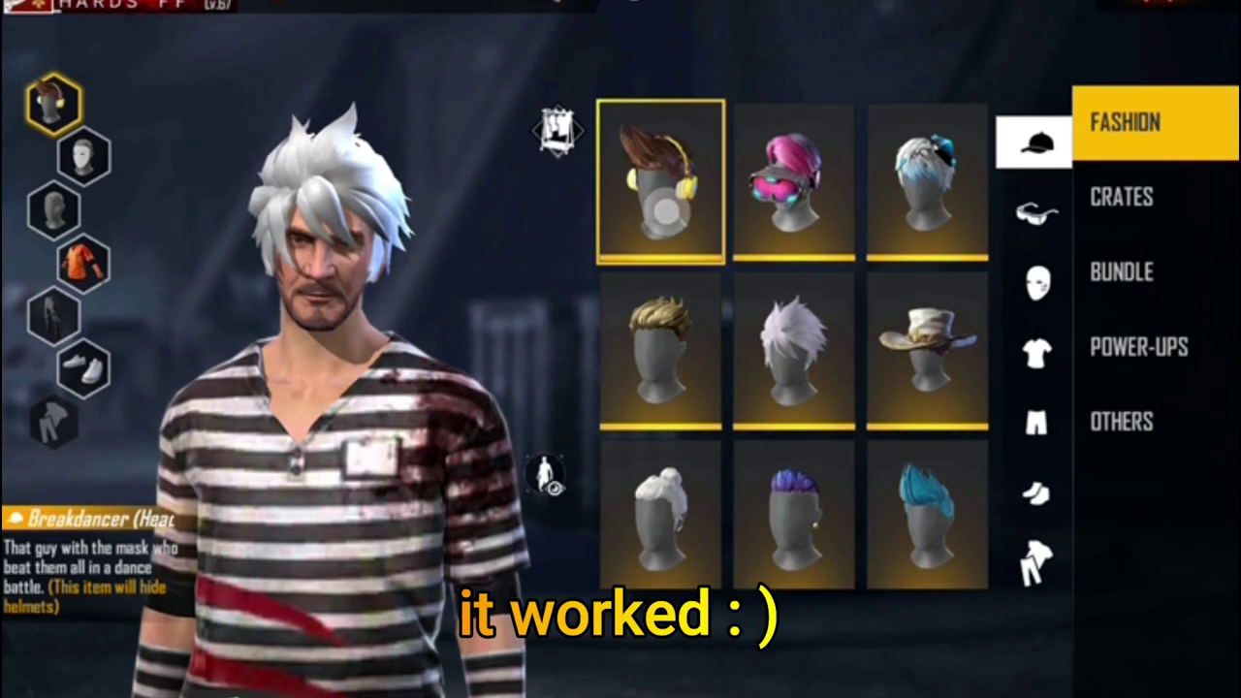
left_click(690, 199)
left_click(786, 528)
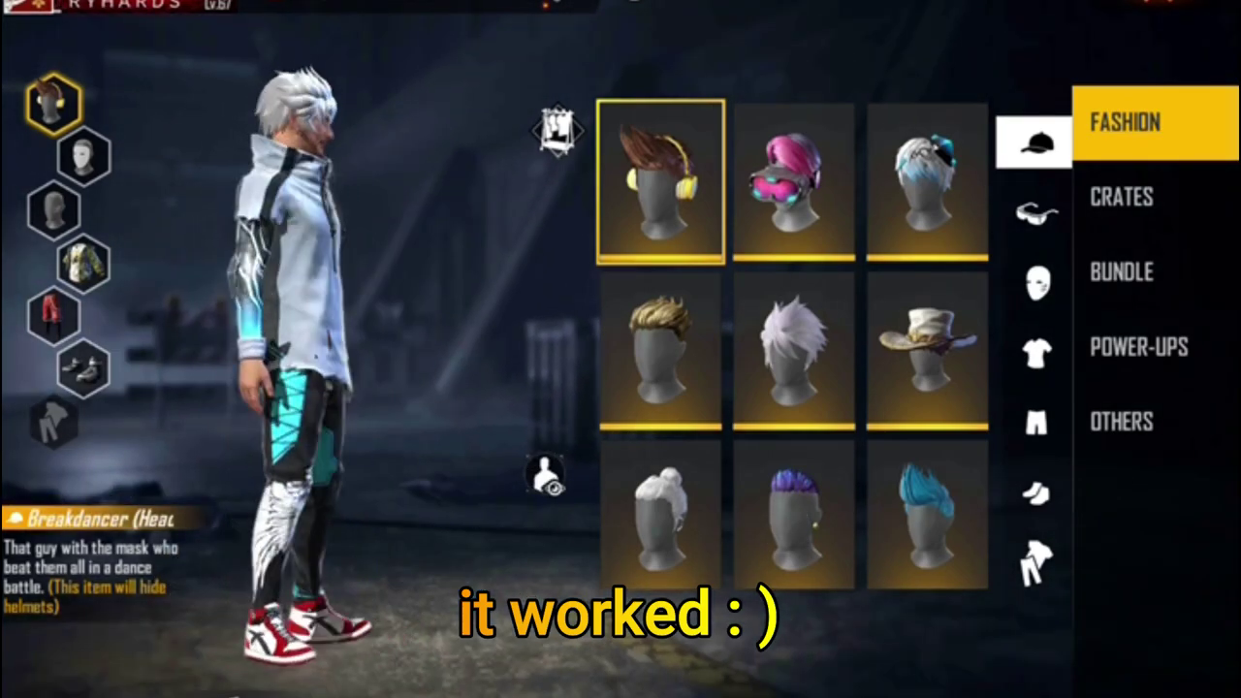
left_click(936, 179)
left_click(690, 347)
left_click(933, 180)
left_click(933, 180)
left_click(796, 537)
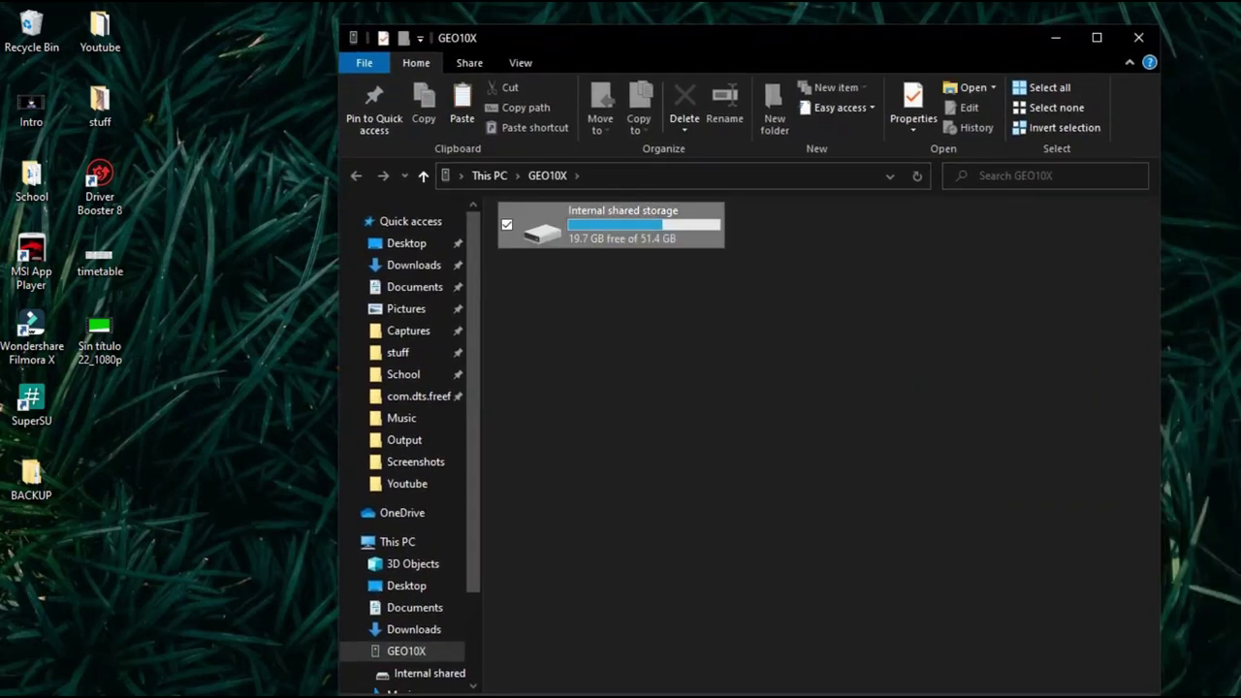
Browse the GEO10X phone to Internal shared storage/Android/data and select the com.dts.freefireth folder
double_click(572, 223)
double_click(820, 275)
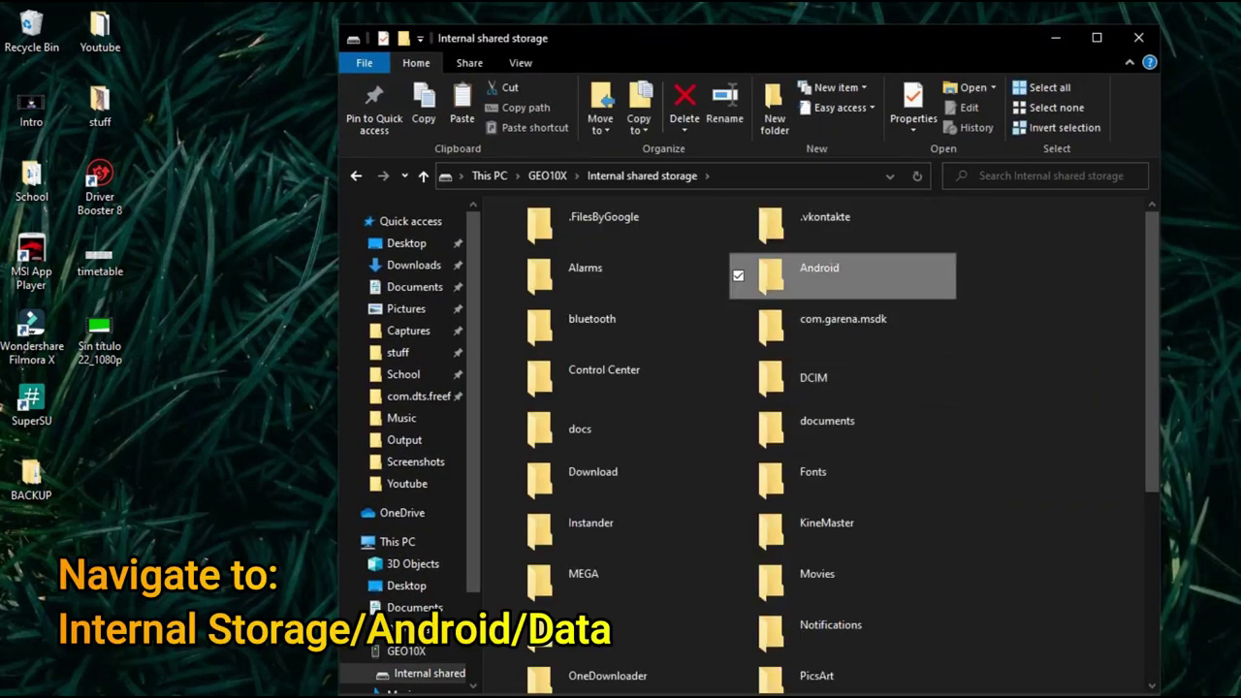
double_click(819, 275)
left_click(572, 223)
double_click(572, 223)
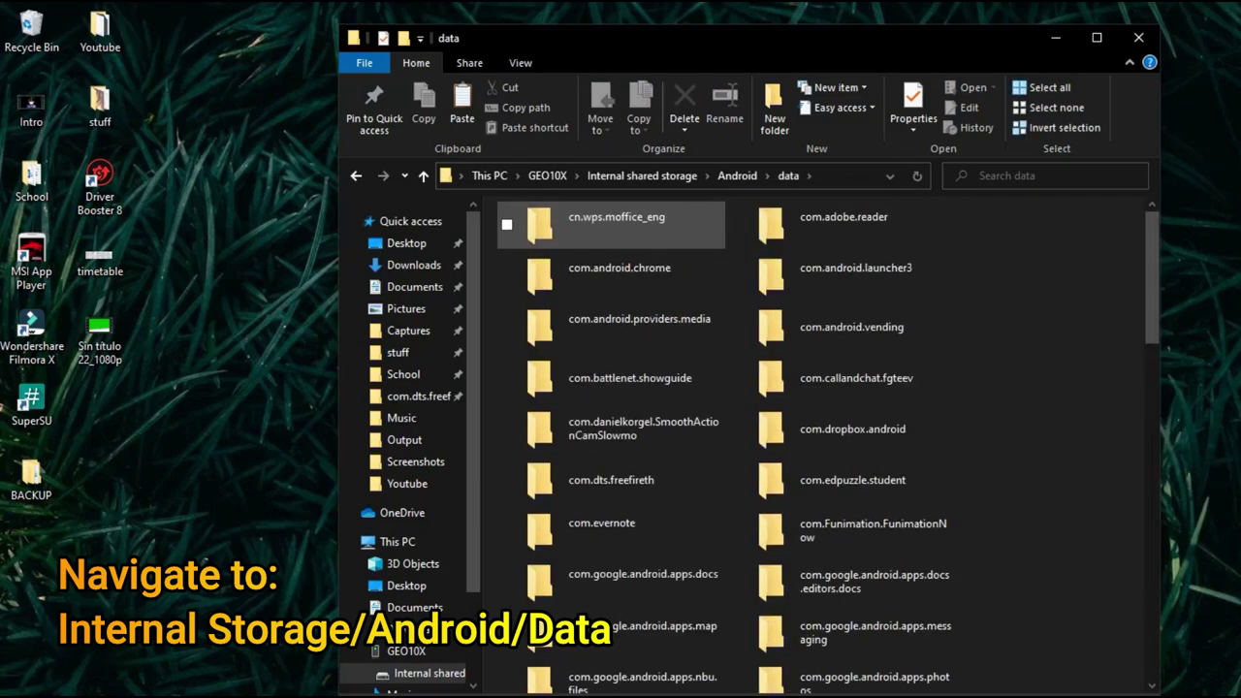
left_click(507, 478)
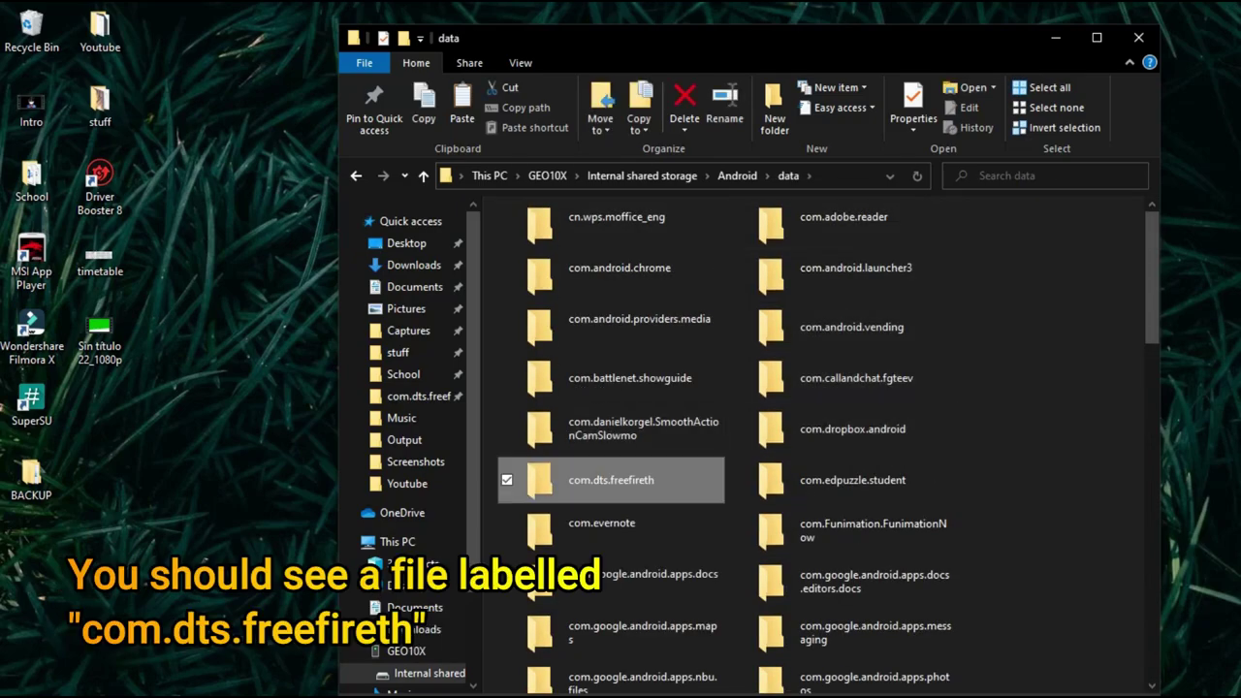
Create a new folder on the desktop and name it "dress glitch"
right_click(35, 579)
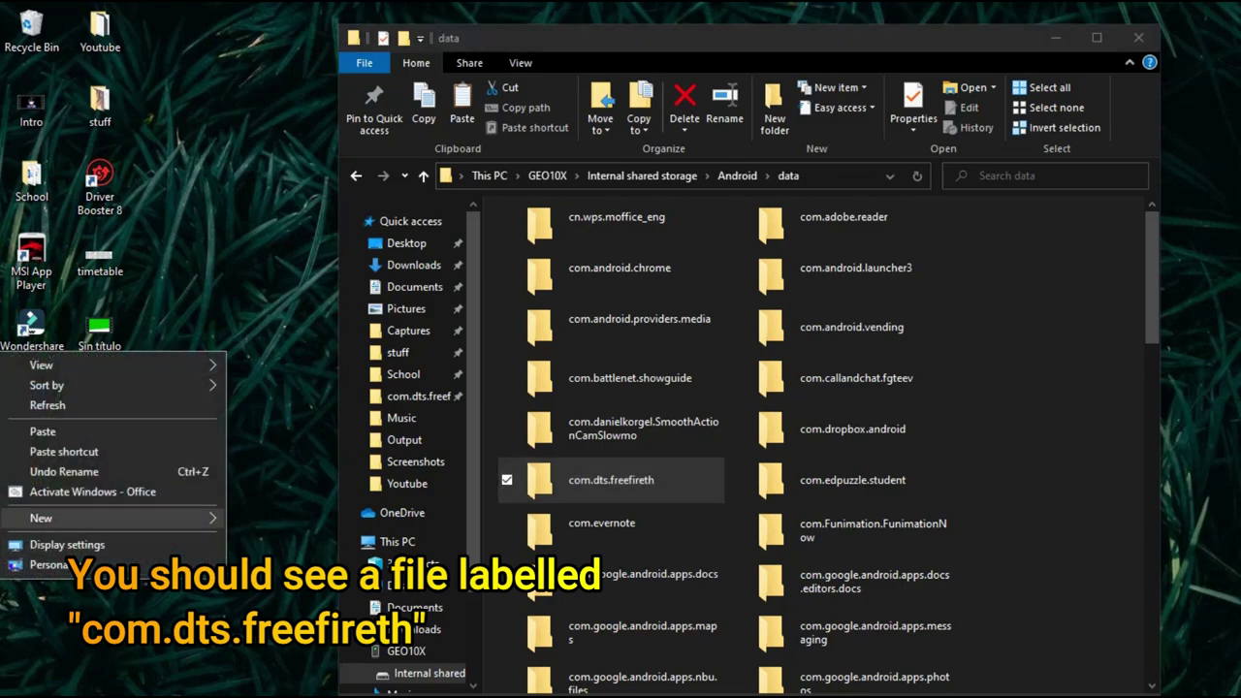
mouse_move(41, 518)
left_click(269, 269)
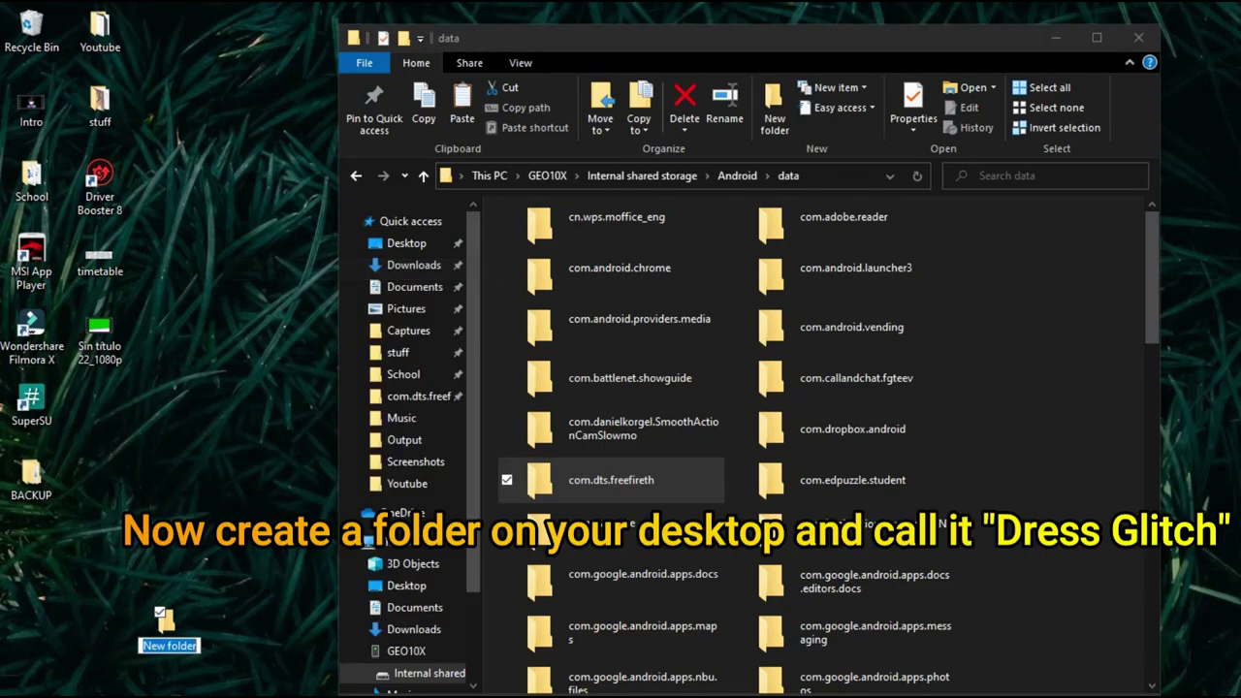
type("f")
type("ress glitc")
type("h")
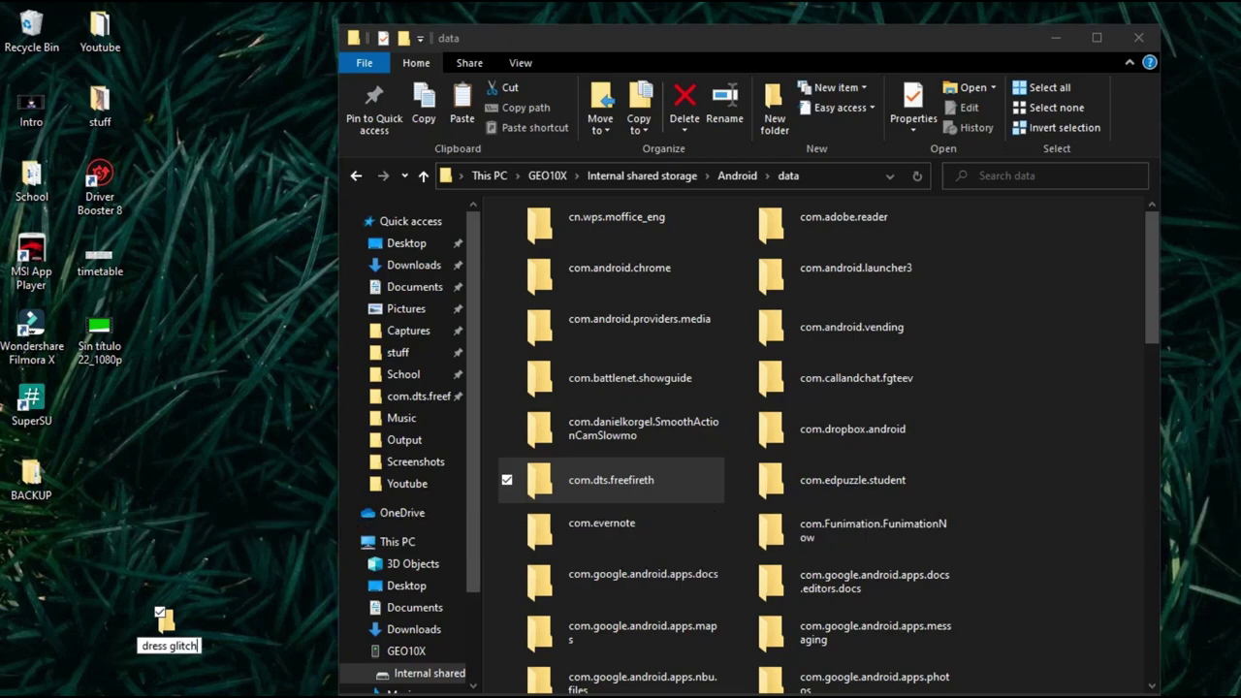
key("Return")
Copy the phone's com.dts.freefireth folder into the desktop's dress glitch folder and check the copy there
left_click_drag(615, 480, 162, 618)
left_click_drag(174, 623, 95, 487)
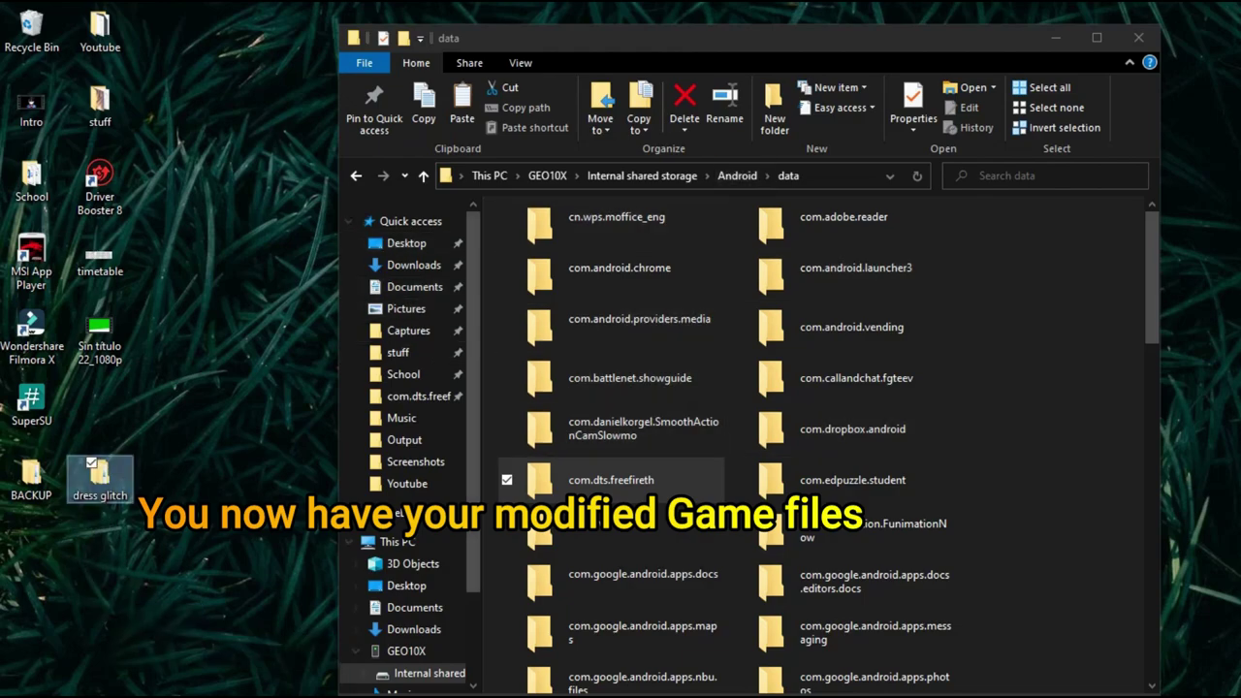
double_click(99, 473)
left_click(601, 212)
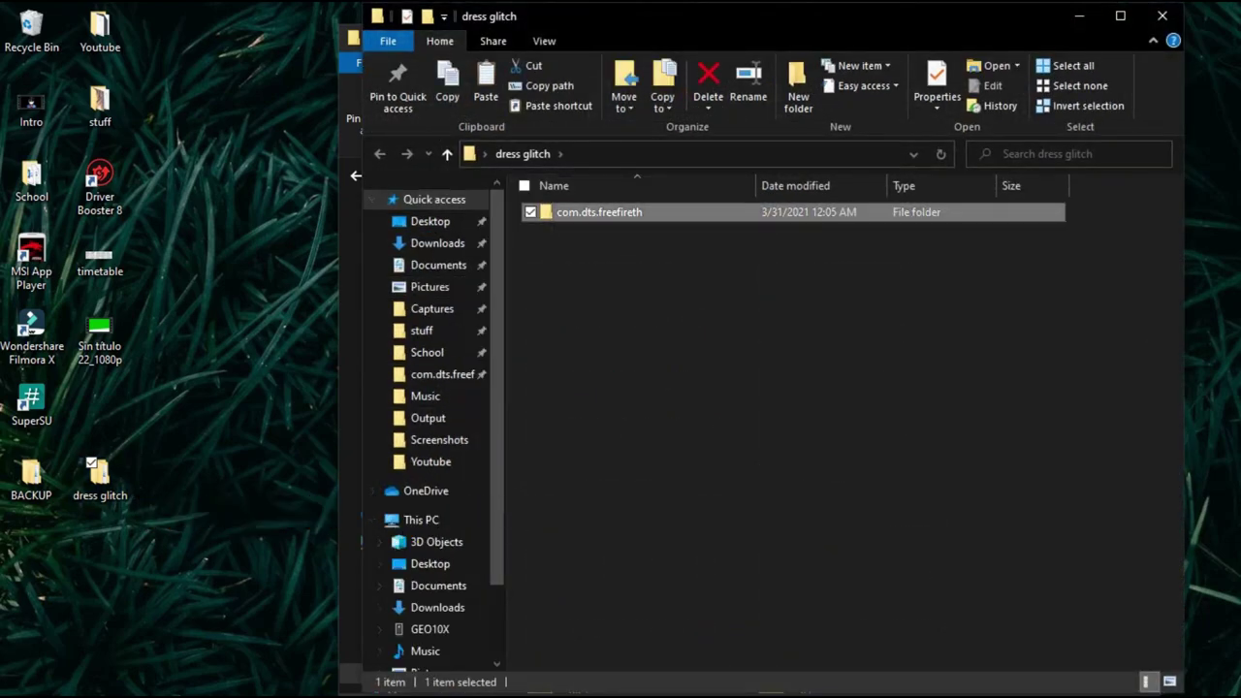
left_click(1162, 16)
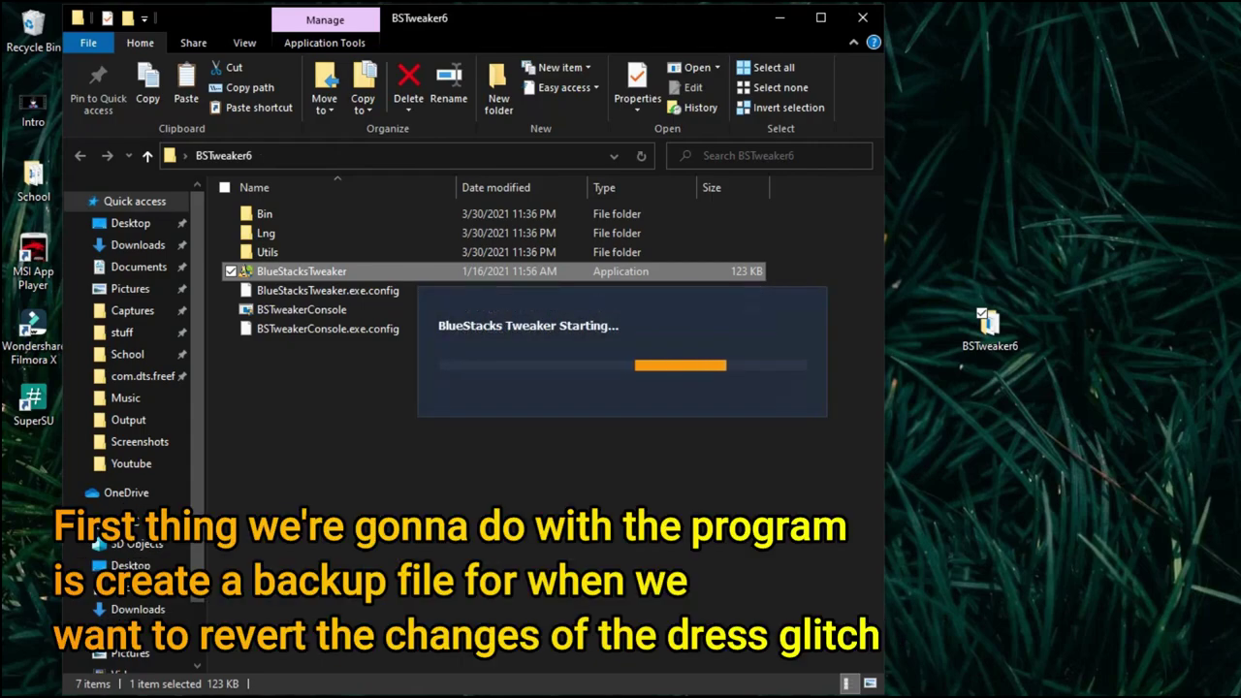
Close the BSTweaker6 folder window and open the File Manager of BlueStacks Tweaker
left_click(863, 17)
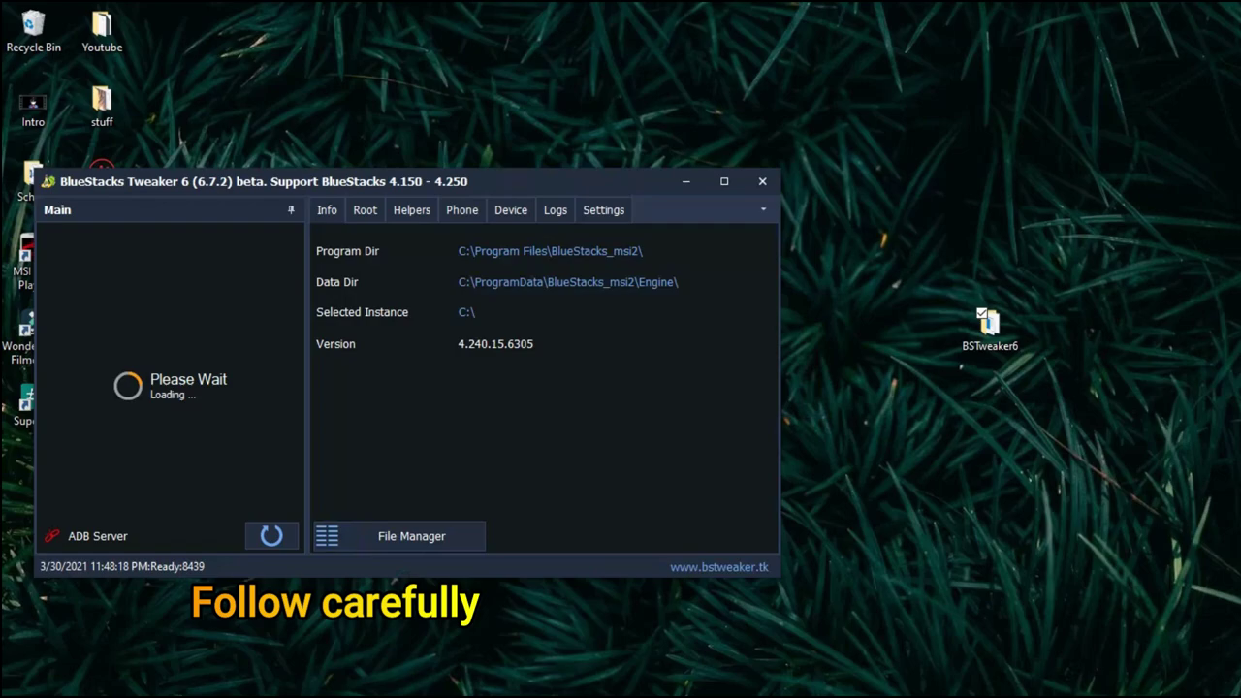
left_click_drag(542, 181, 747, 123)
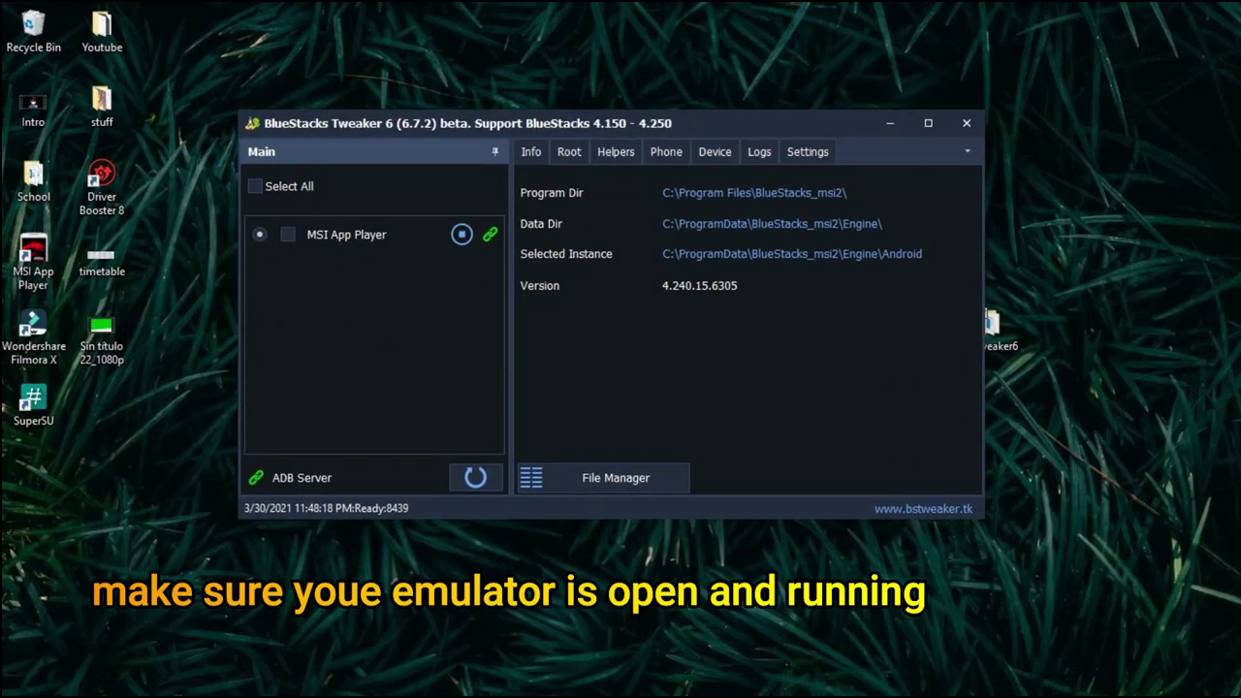
left_click(603, 683)
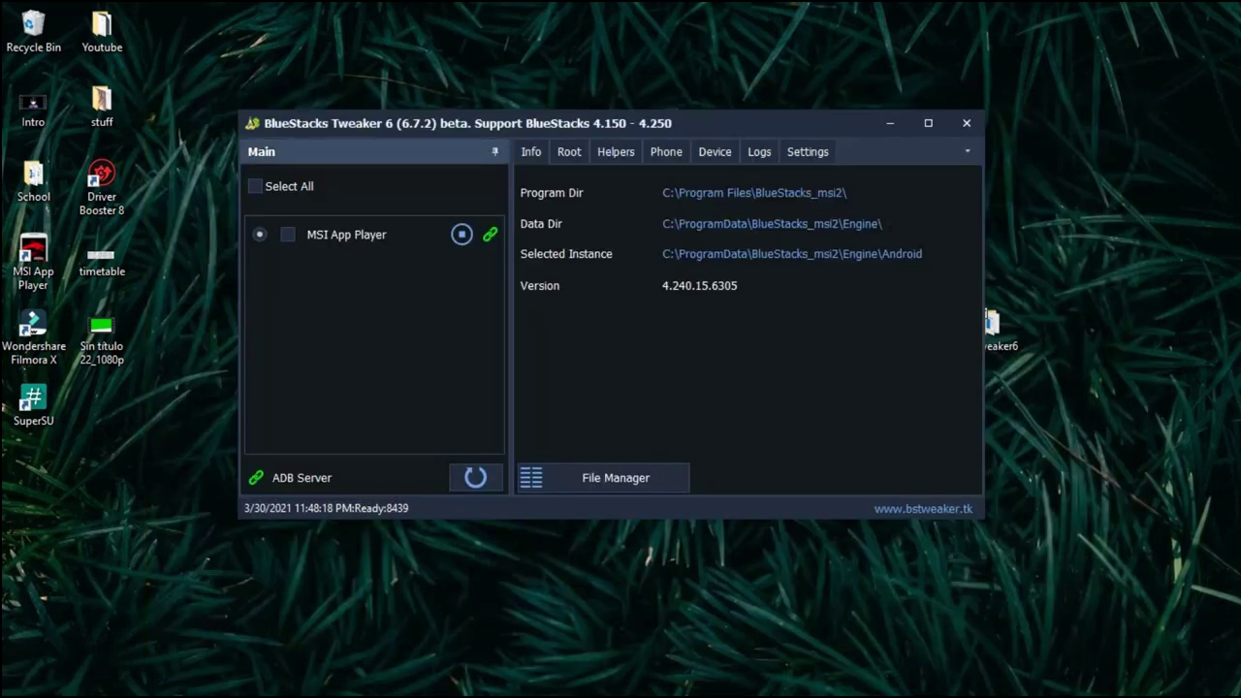
left_click(603, 477)
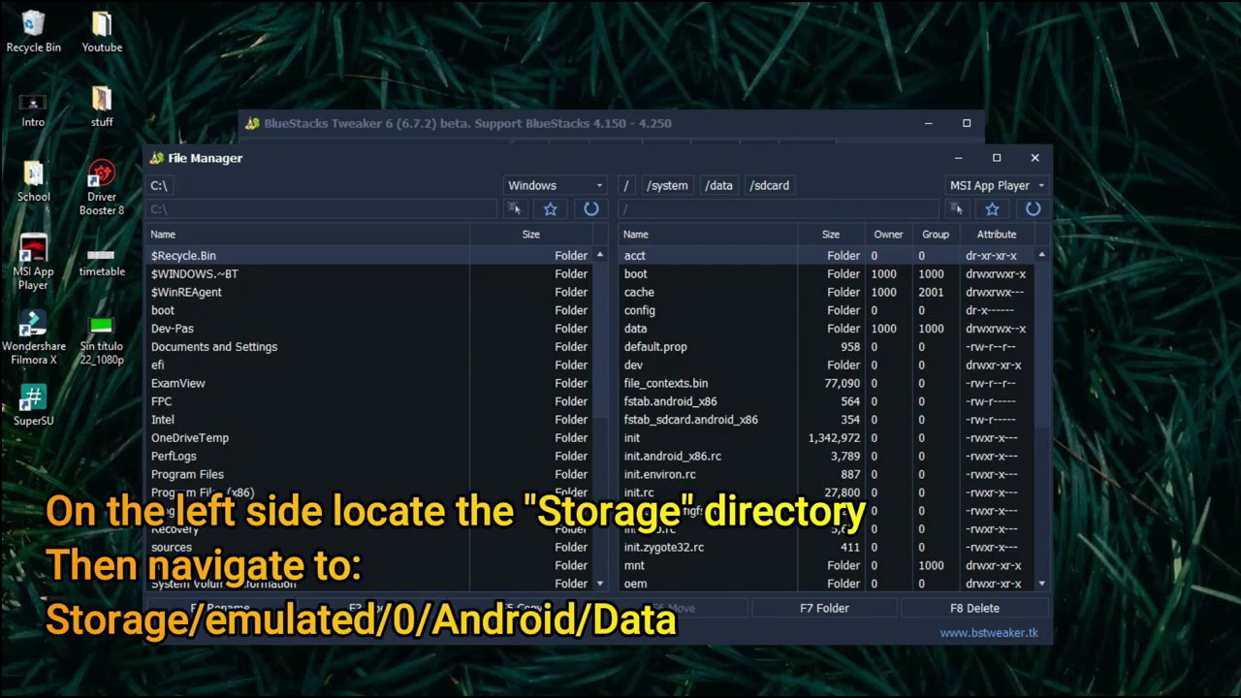
Browse the MSI App Player files to /storage/emulated/0/Android/data and select the com.dts.freefireth folder
scroll(833, 416, "down", 4)
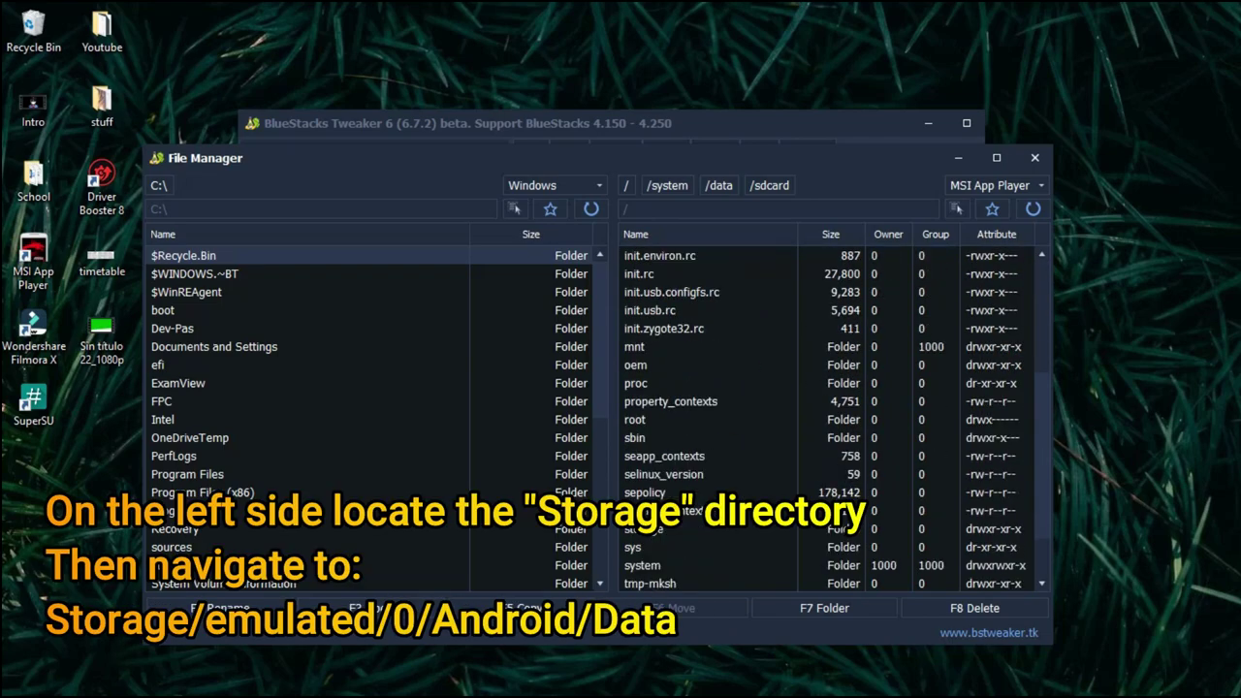
left_click(654, 530)
double_click(655, 530)
double_click(649, 275)
double_click(647, 274)
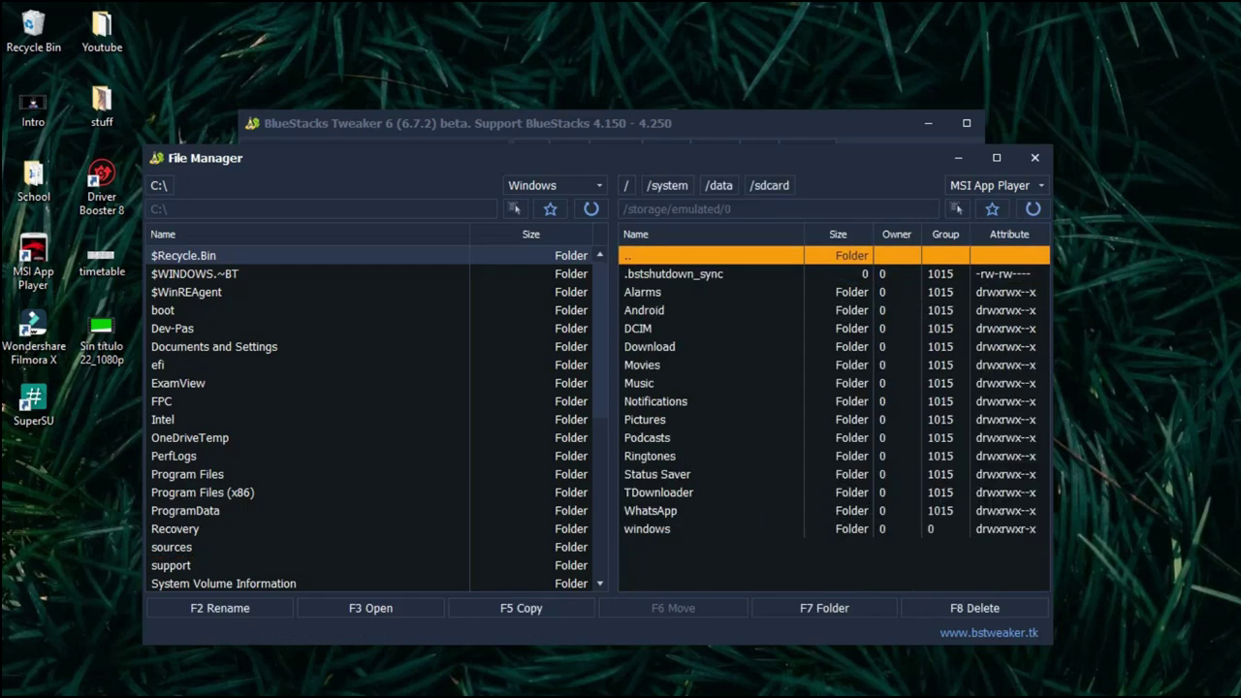
left_click(643, 310)
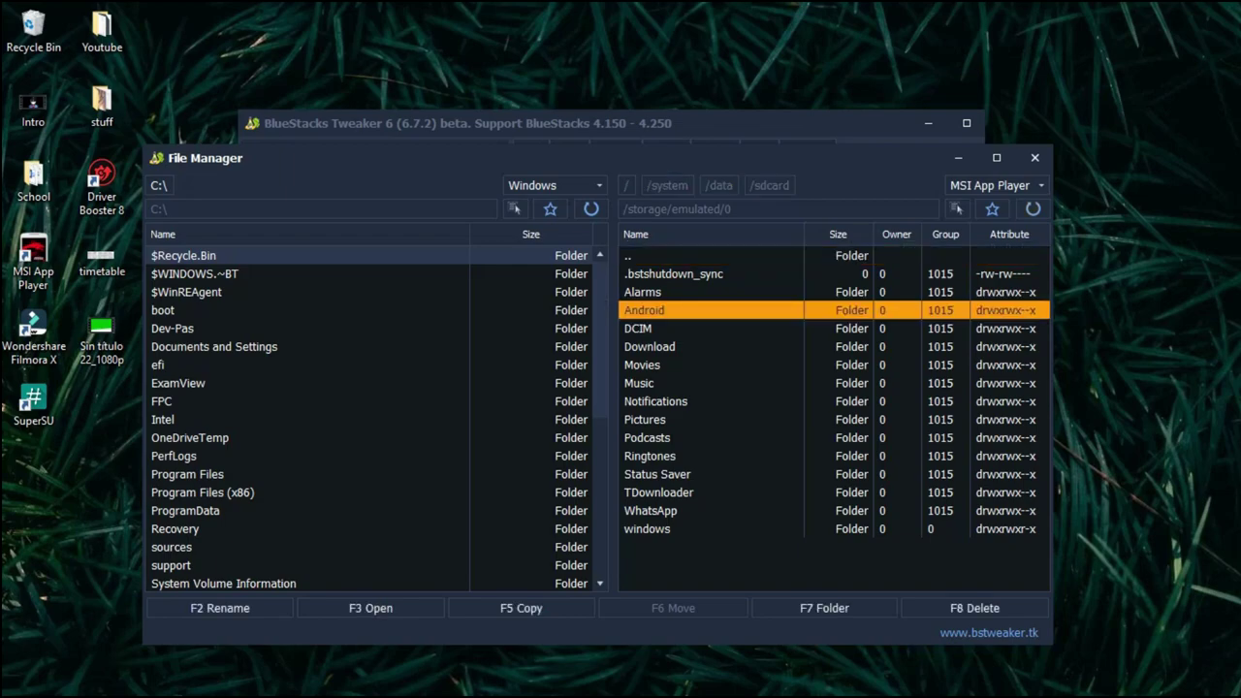
key("Return")
left_click(640, 273)
key("Return")
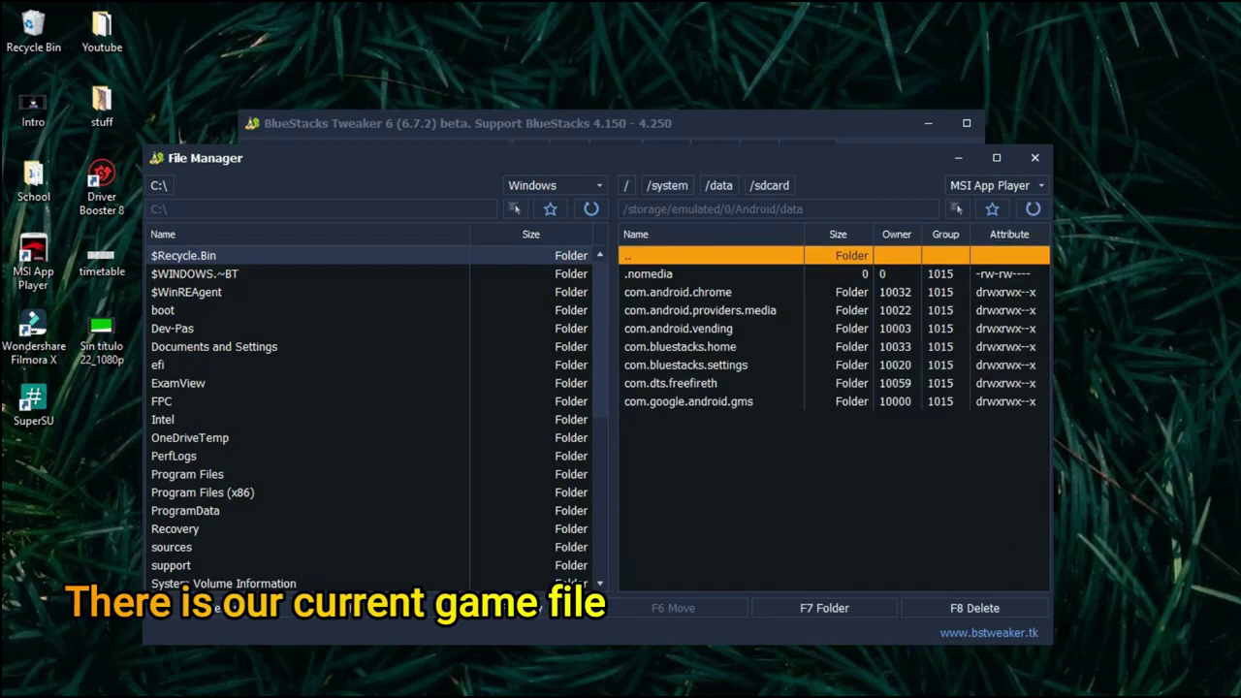
left_click(670, 383)
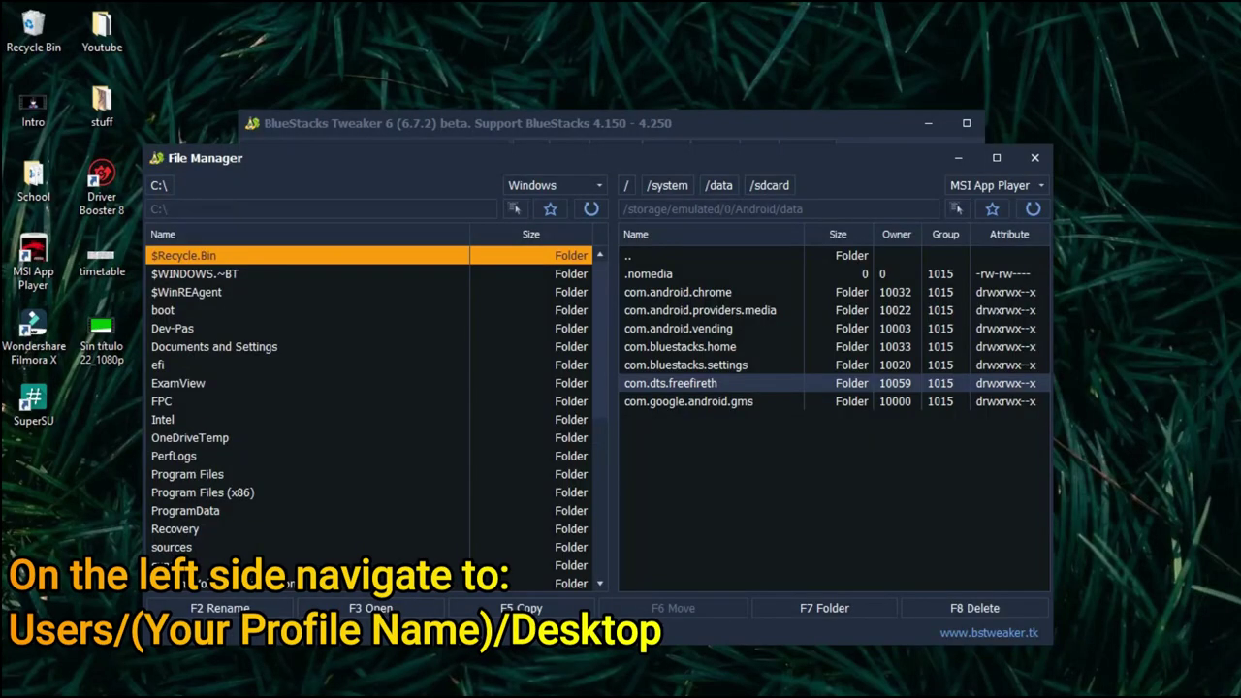
Browse the Windows files from C:\Users through the user's profile folder to Desktop
scroll(369, 417, "down", 2)
double_click(166, 510)
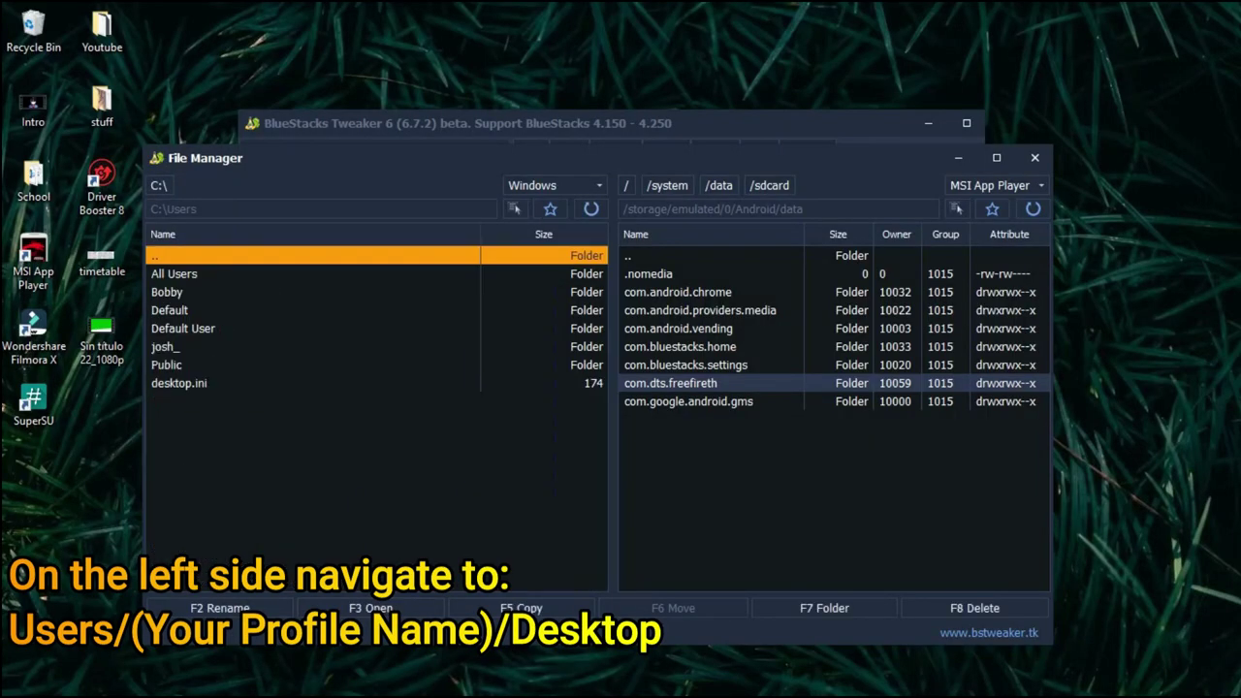
double_click(167, 292)
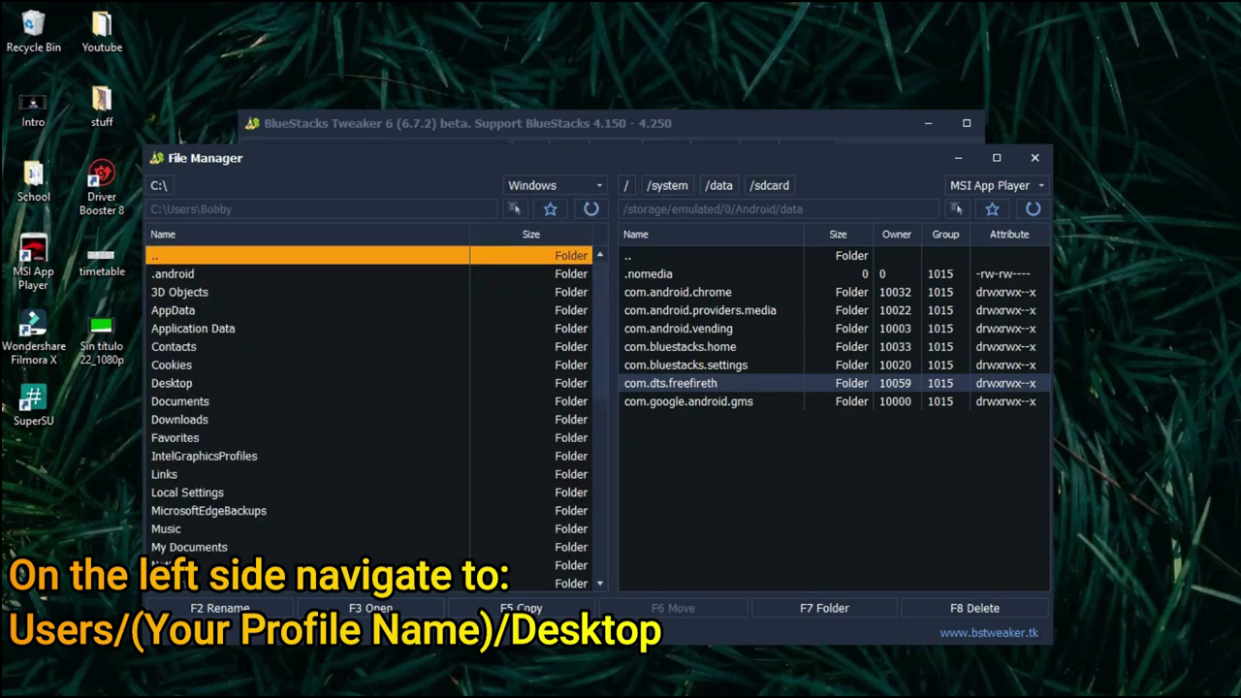
double_click(172, 383)
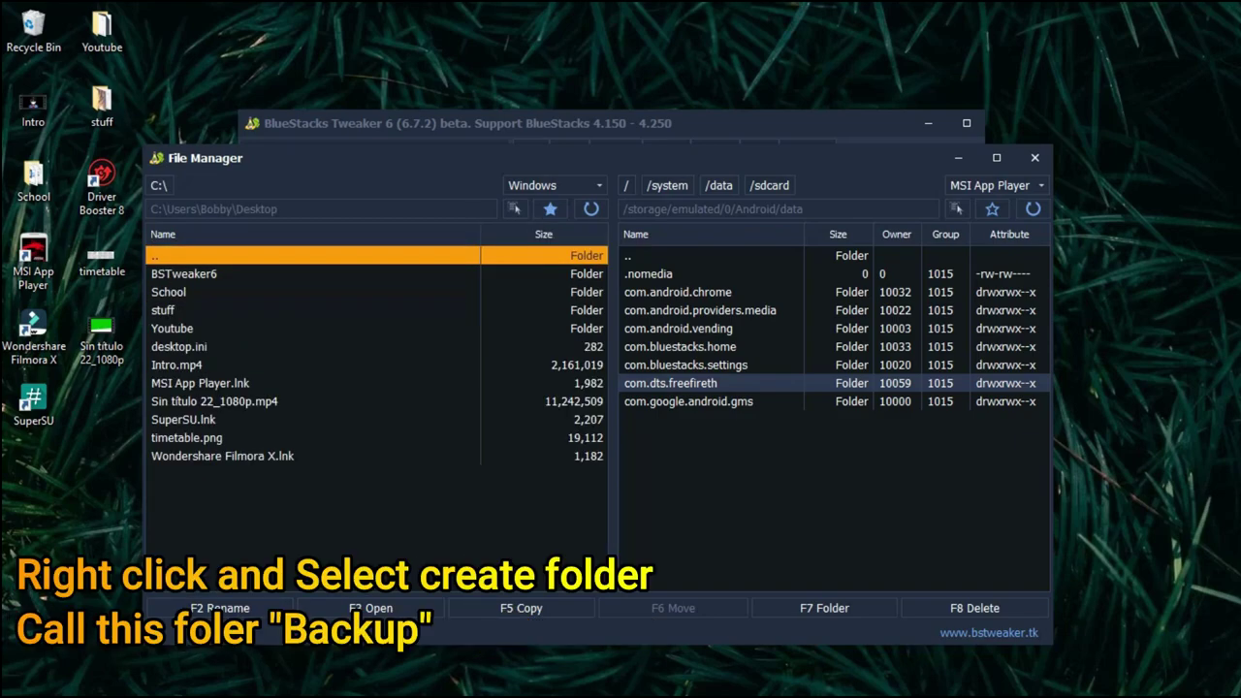
Create a folder named BACKUP in the Windows Desktop directory
right_click(275, 496)
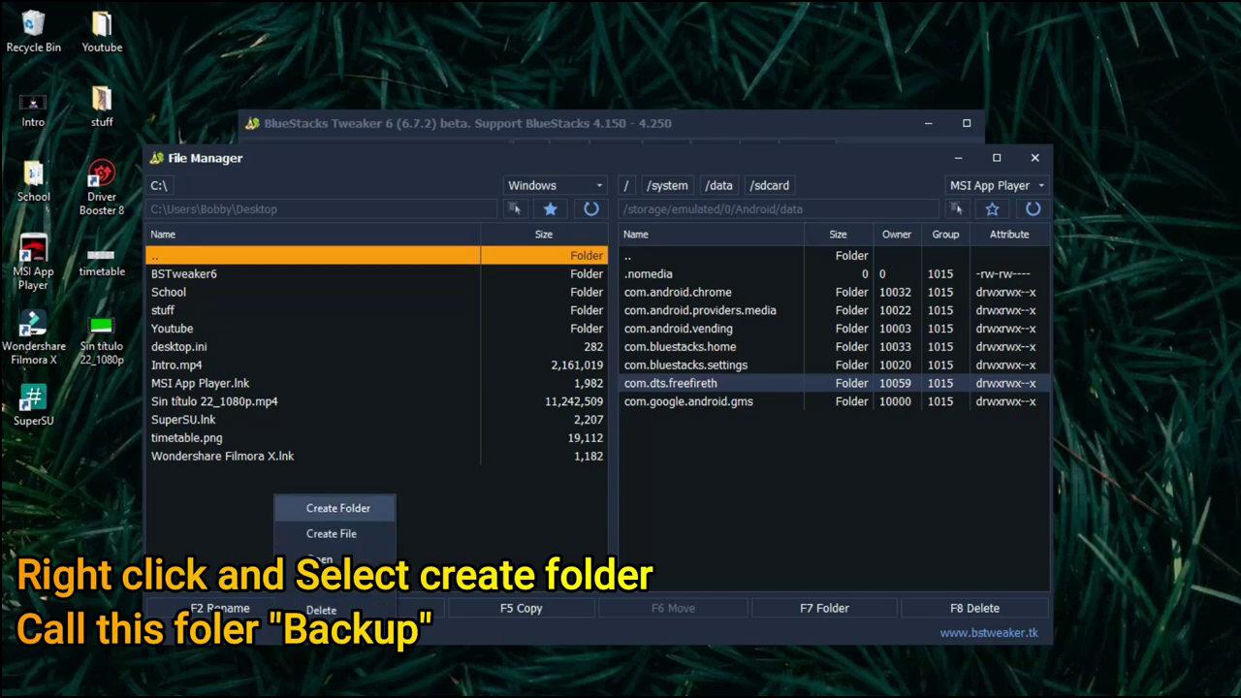
left_click(337, 508)
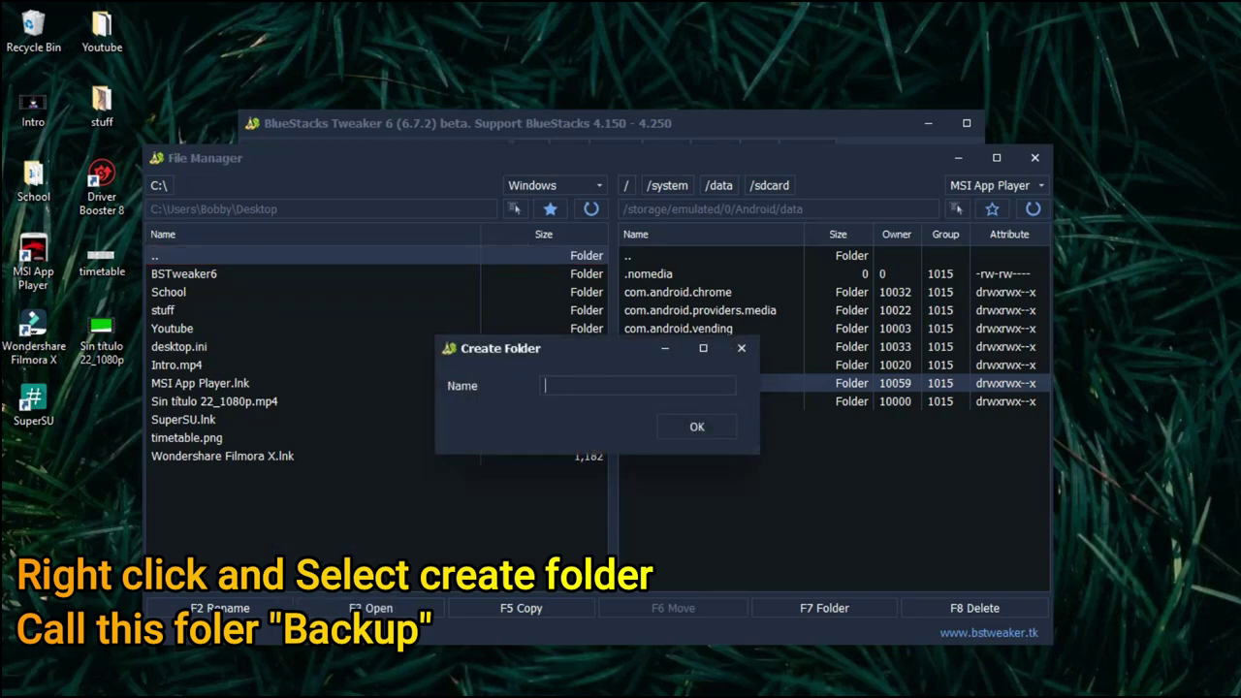
type("BACKUP")
key("Tab")
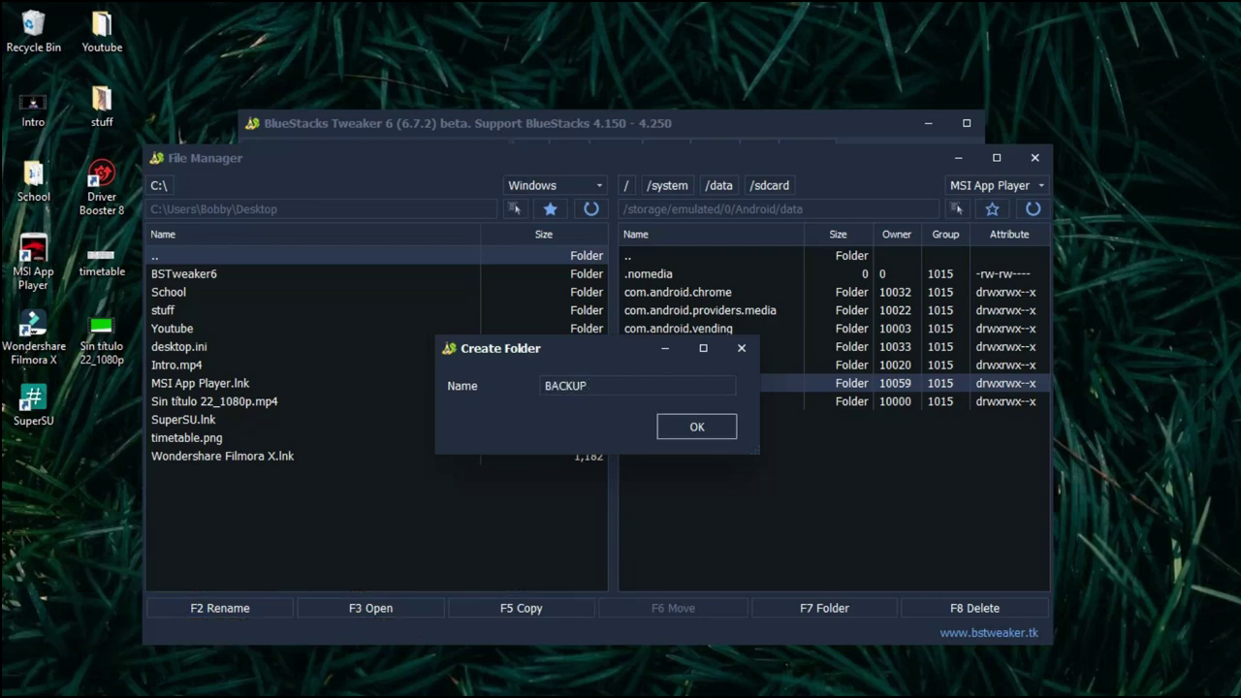
key("Return")
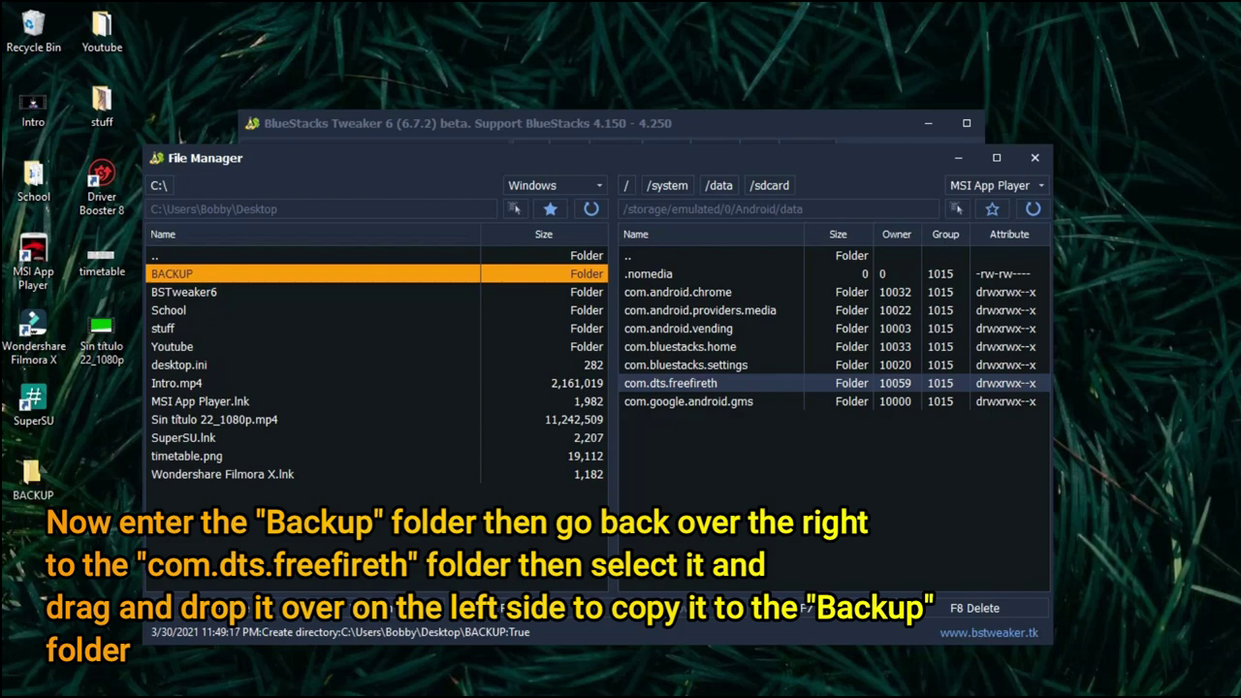
Copy the emulator's com.dts.freefireth folder into BACKUP with overwriting of existing files enabled
key("Return")
left_click(671, 384)
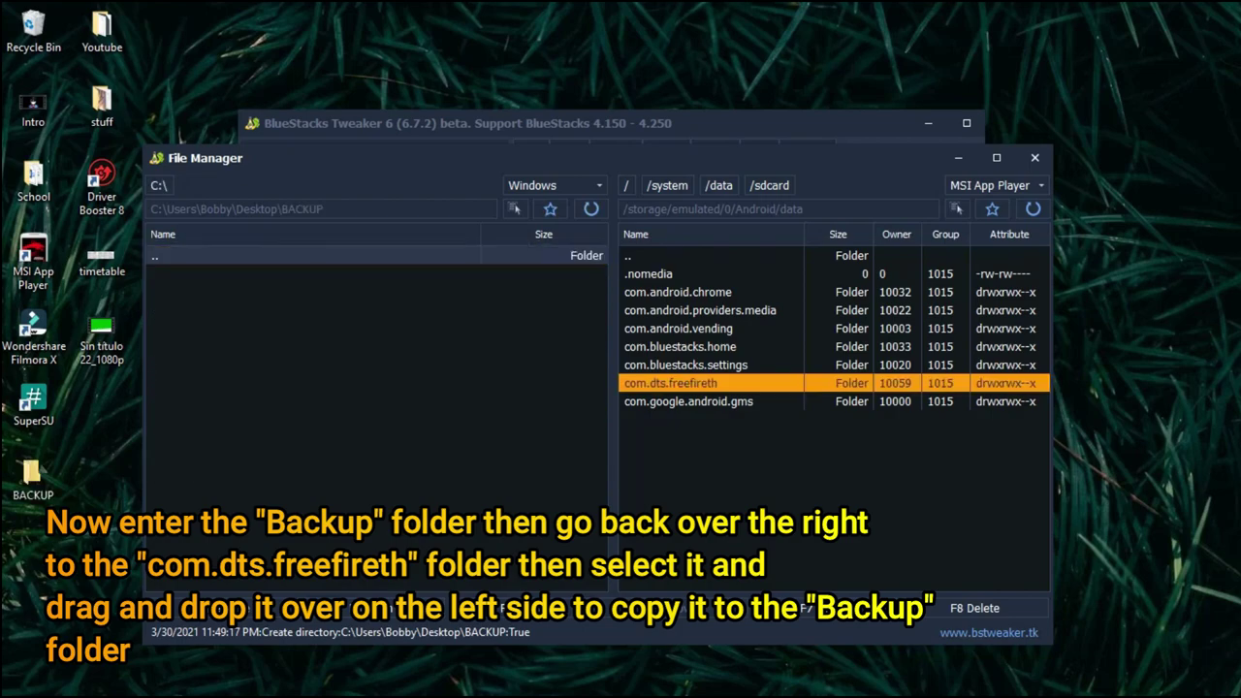
key("F5")
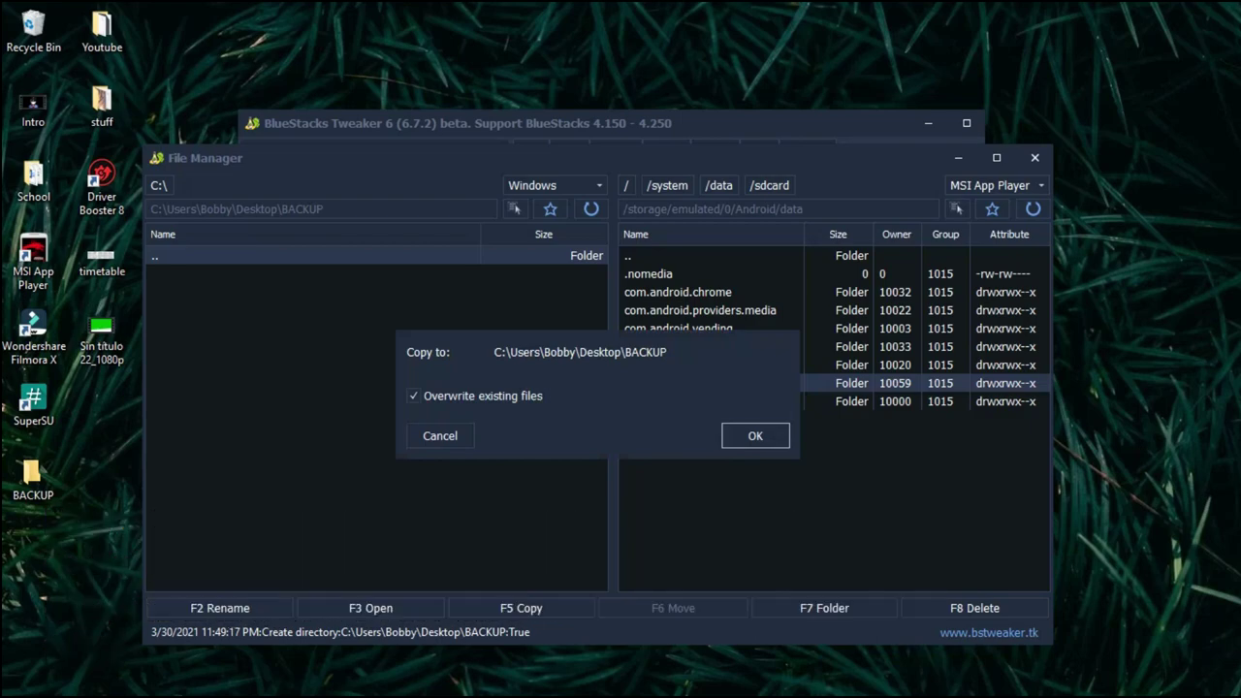
key("Return")
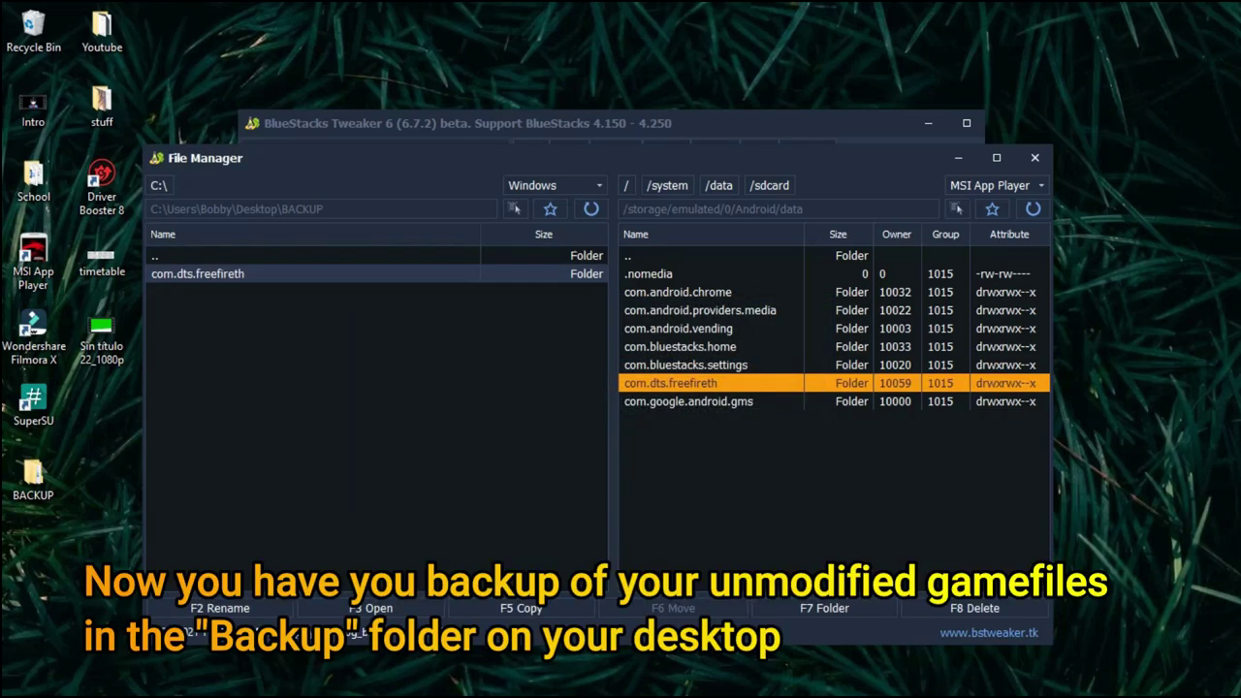
Open the BACKUP folder from the desktop to check the copied game files
left_click(312, 256)
left_click(34, 479)
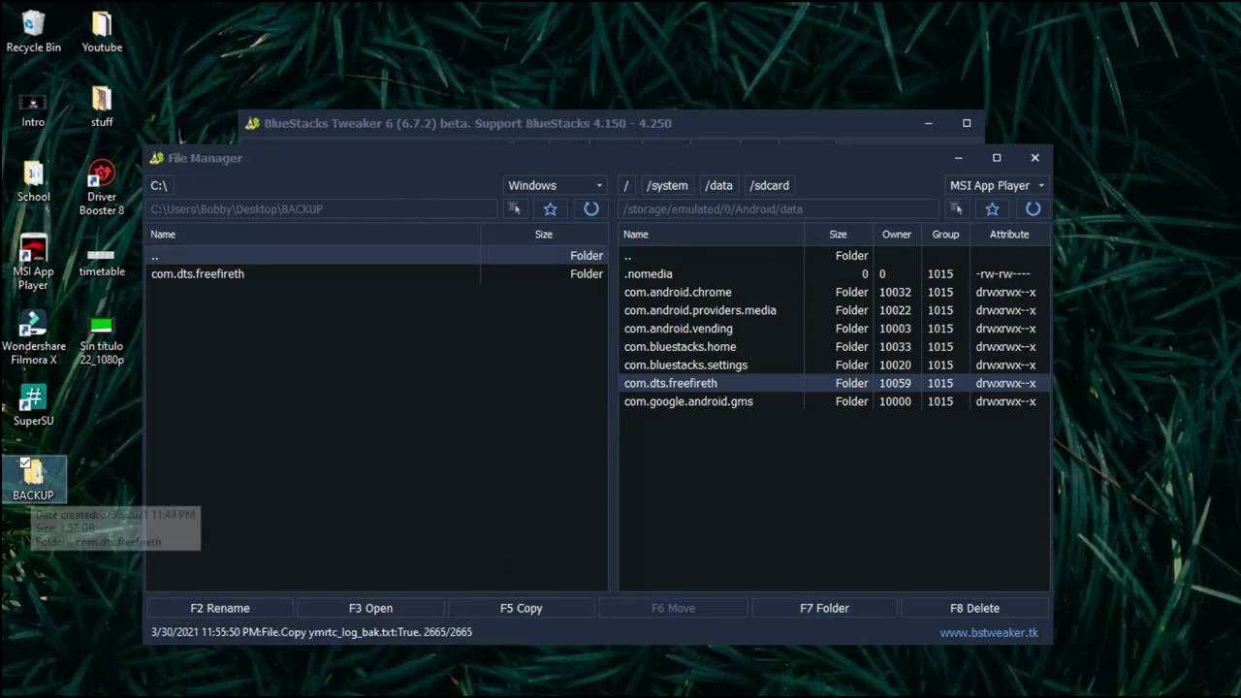
double_click(34, 479)
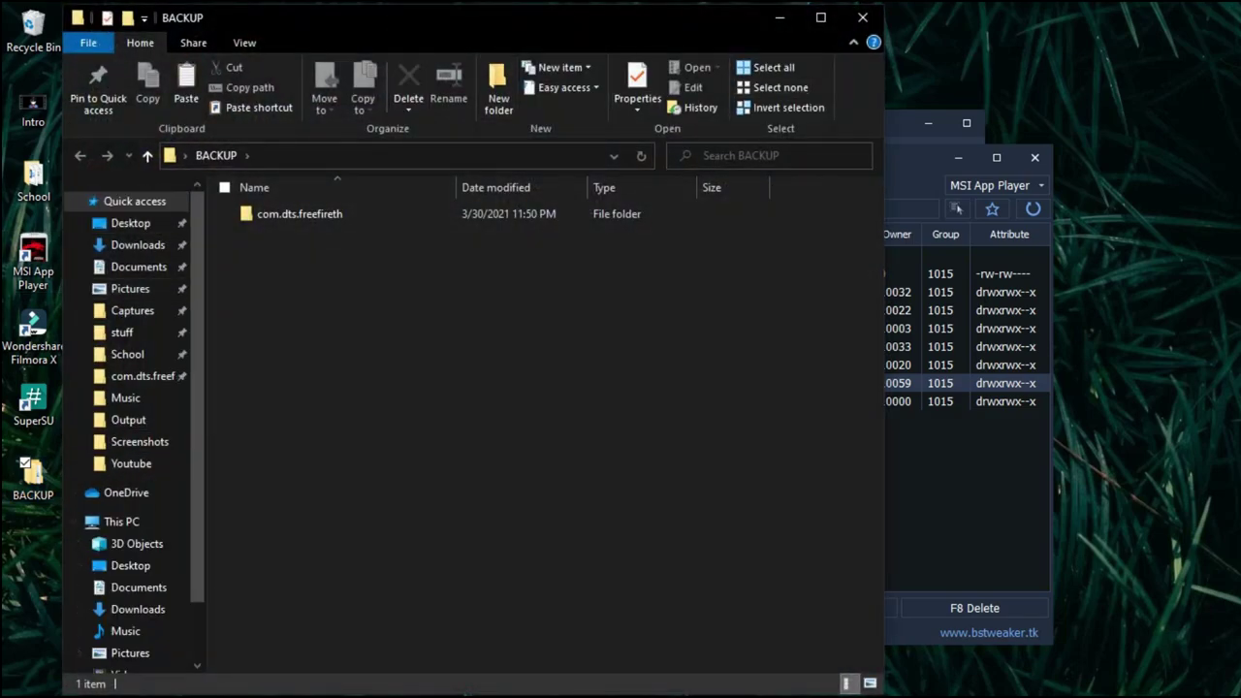
Close the BACKUP folder window, switch to MSI App Player and launch Free Fire
left_click(504, 214)
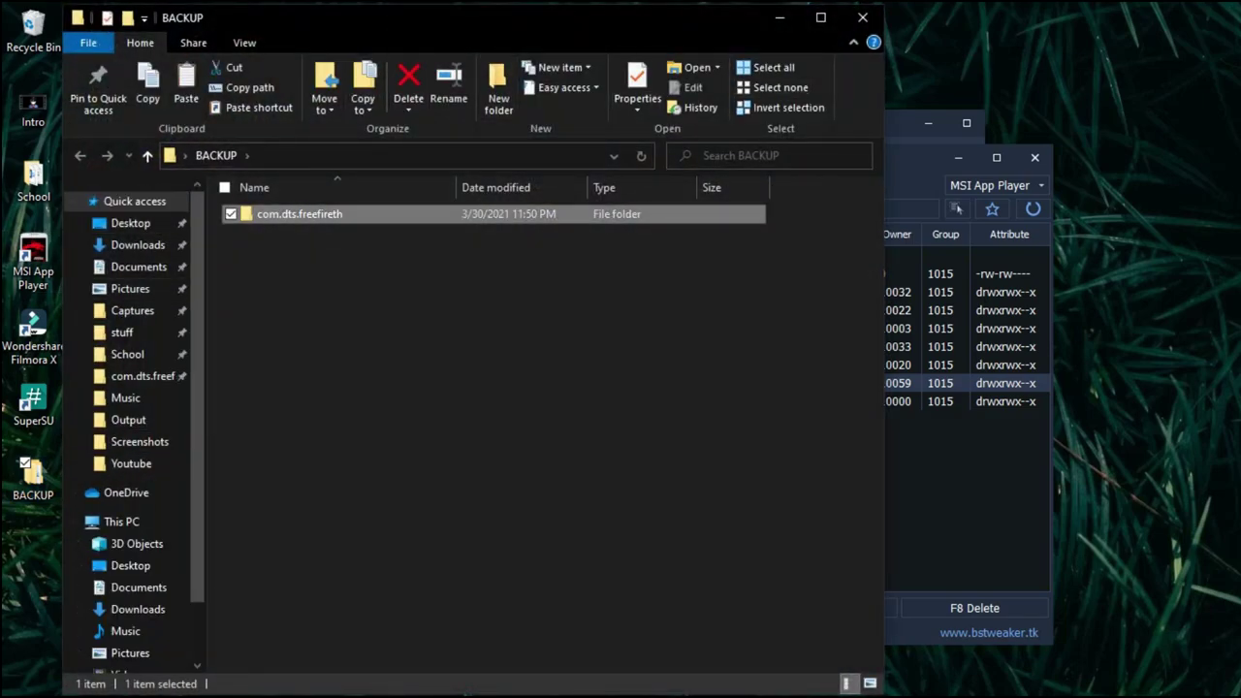
left_click(862, 17)
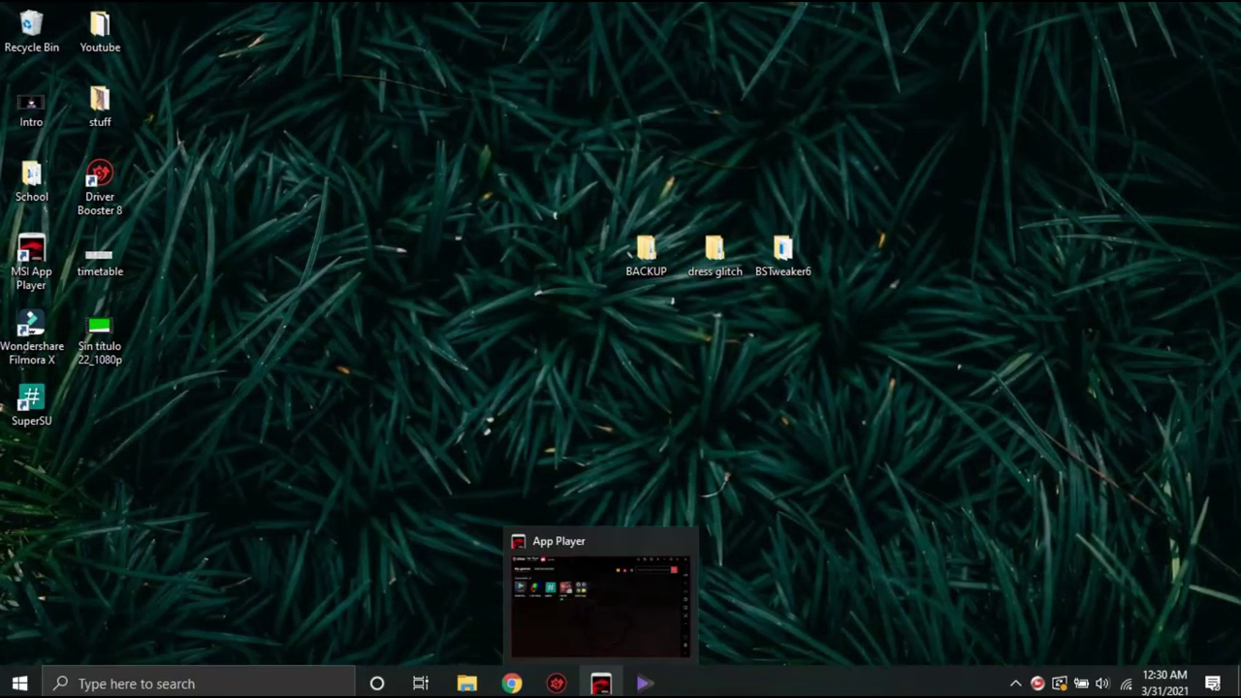
left_click(601, 683)
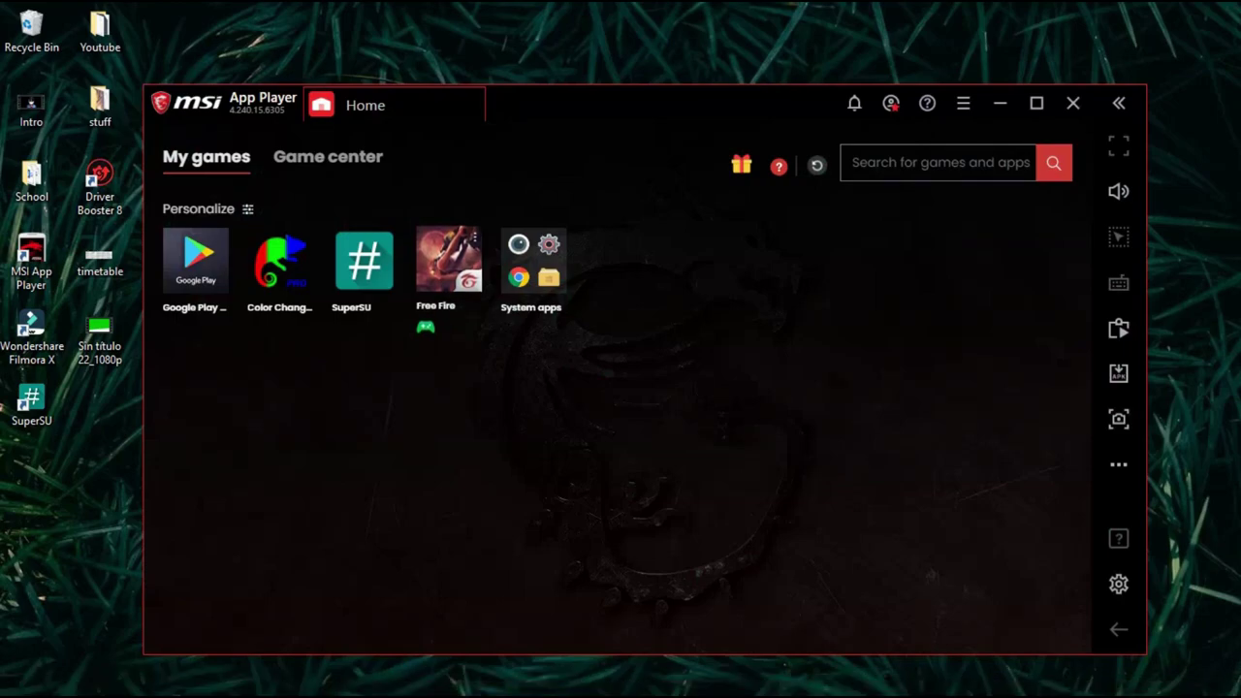
key("super+alt+r")
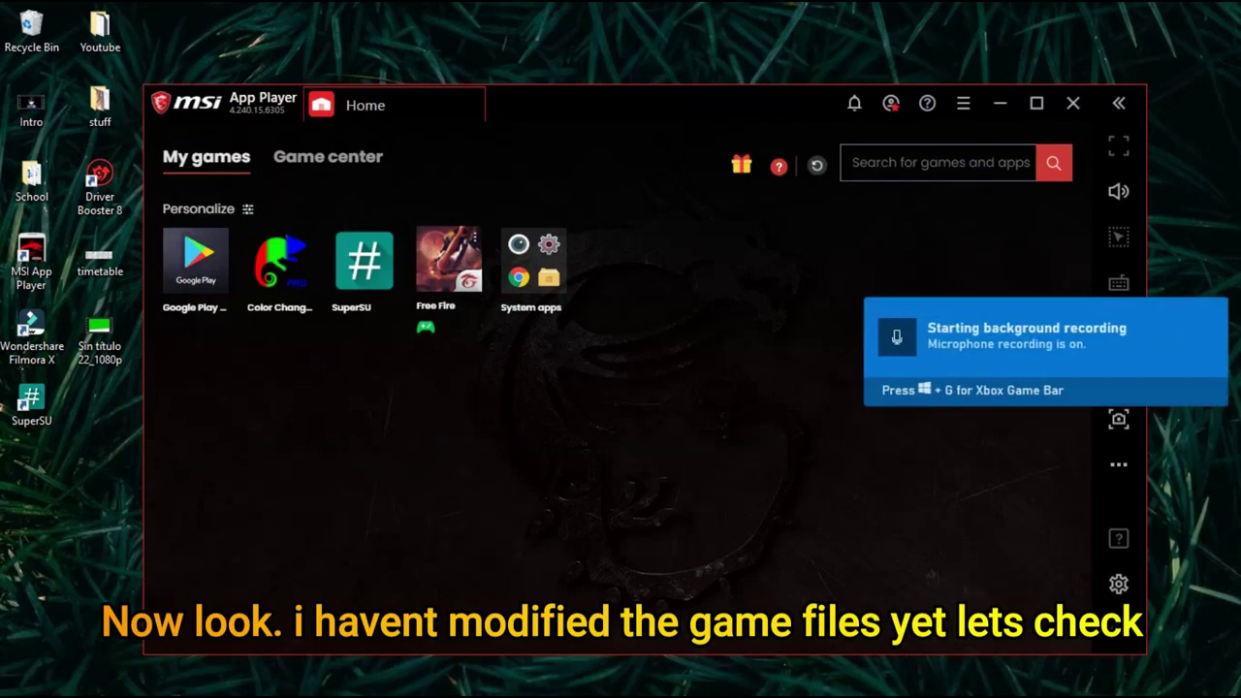
left_click(448, 260)
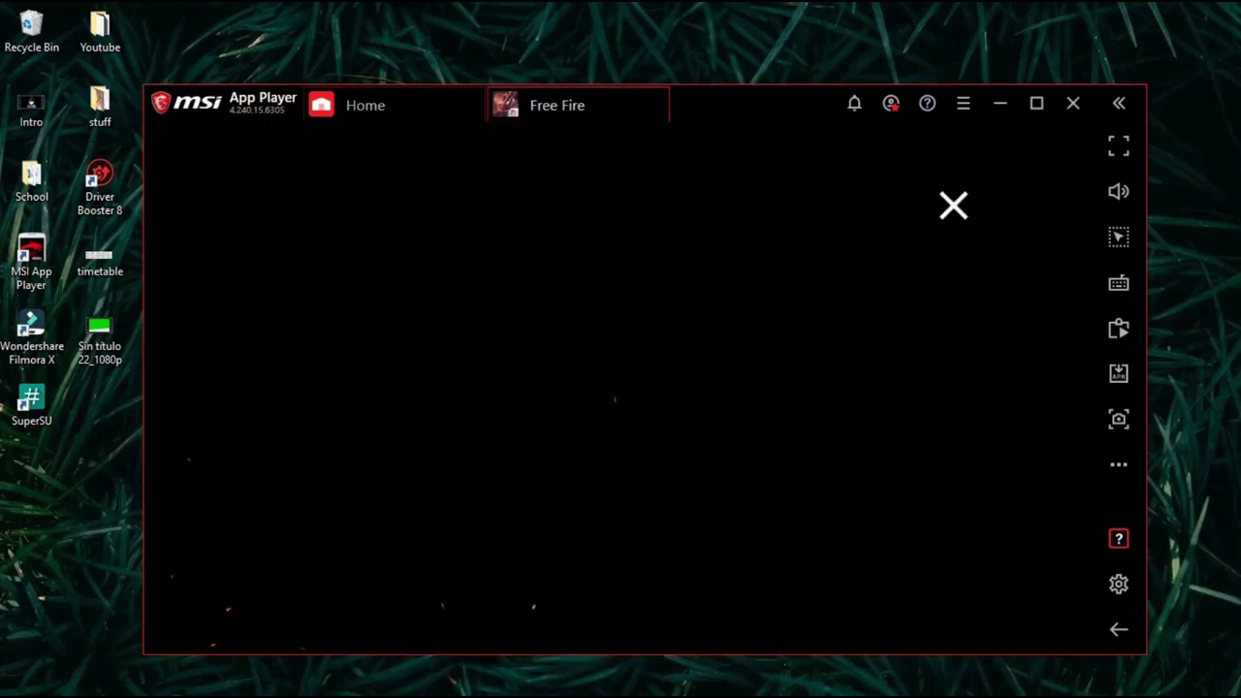
Dismiss the promotion and play a lobby emote to check the character's outfit before modifying the game files
left_click(969, 205)
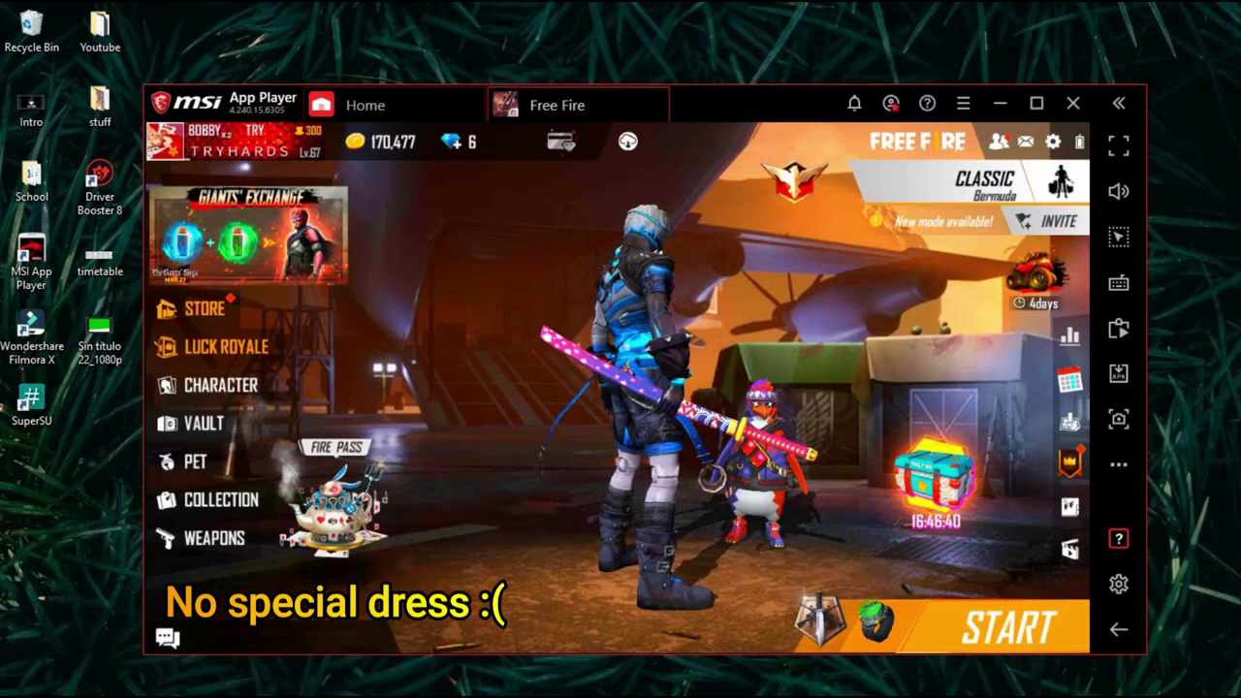
left_click(648, 315)
left_click(661, 211)
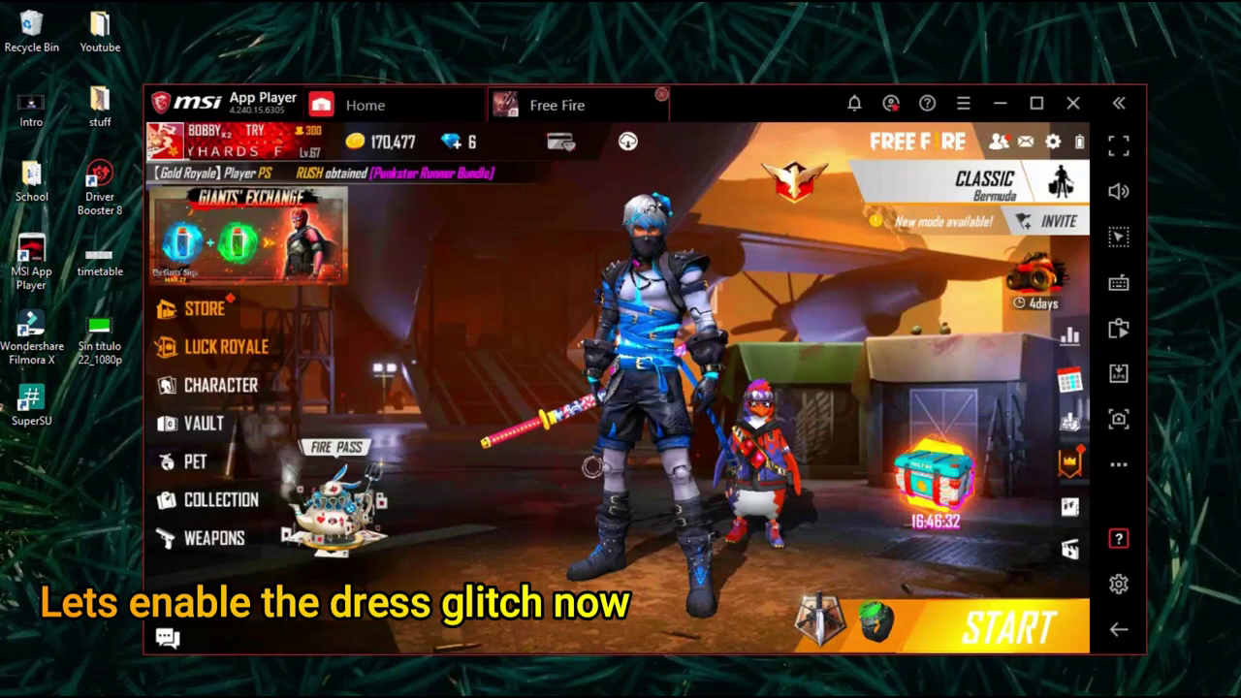
Close Free Fire and open the BlueStacks Tweaker File Manager from the BSTweaker6 desktop folder
left_click(661, 94)
left_click(999, 103)
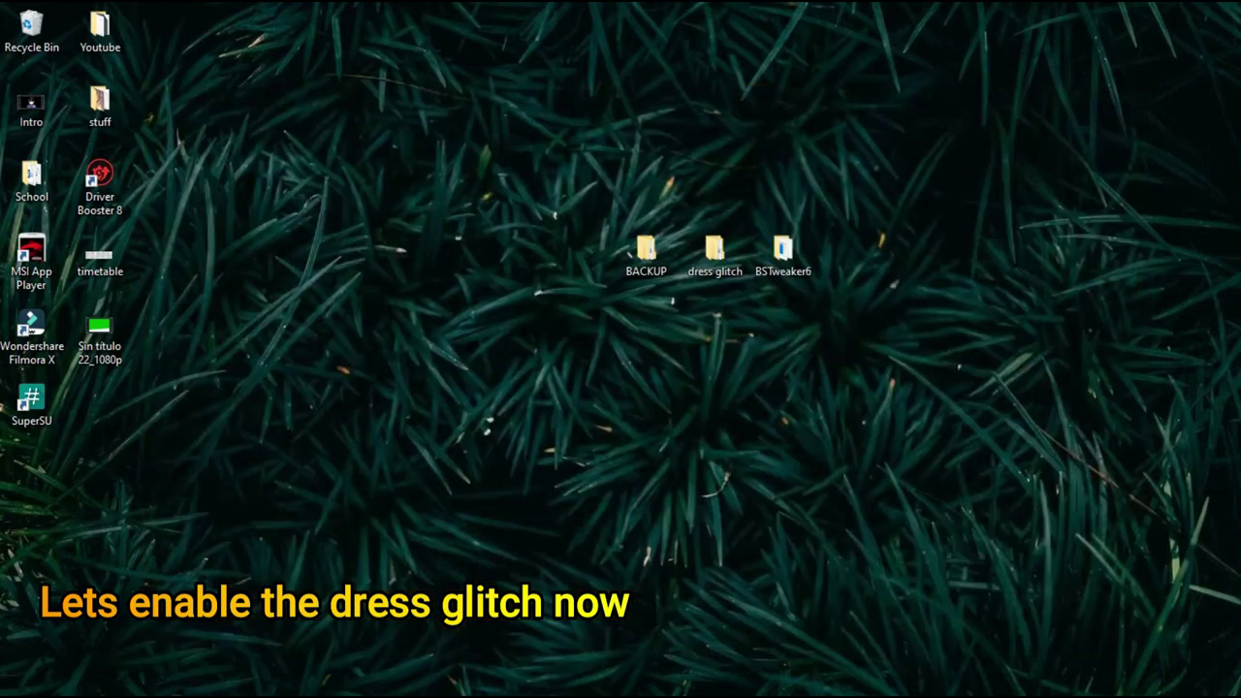
double_click(784, 254)
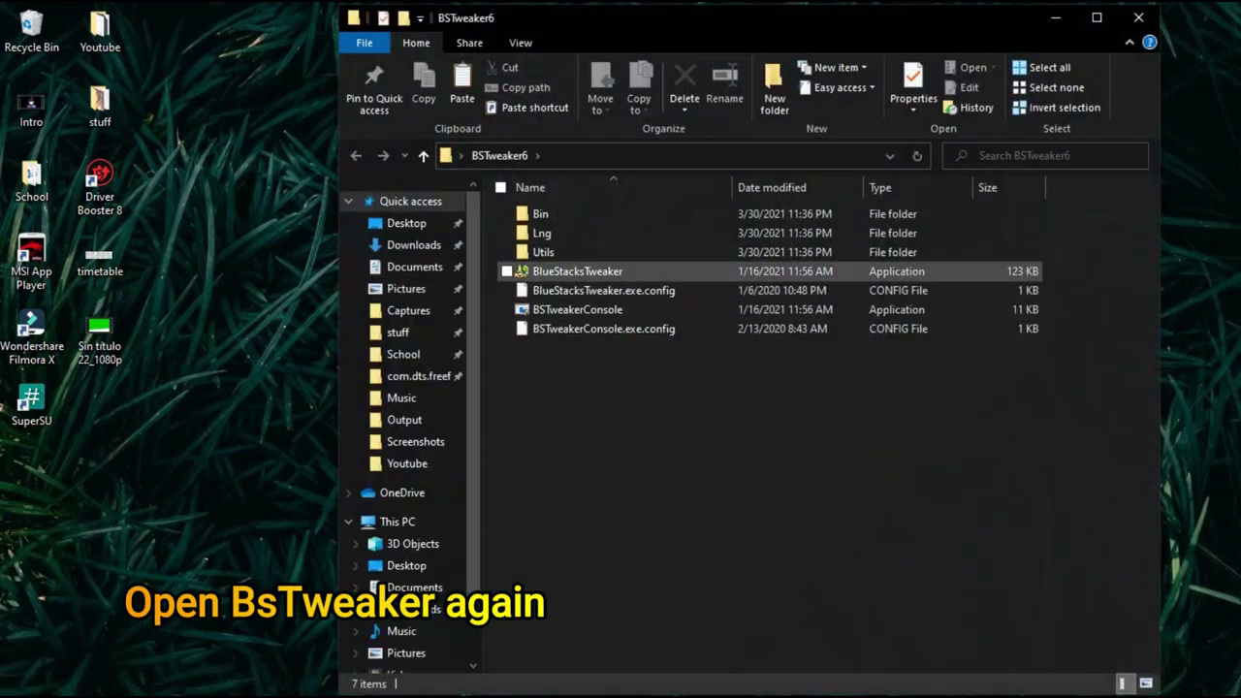
double_click(578, 272)
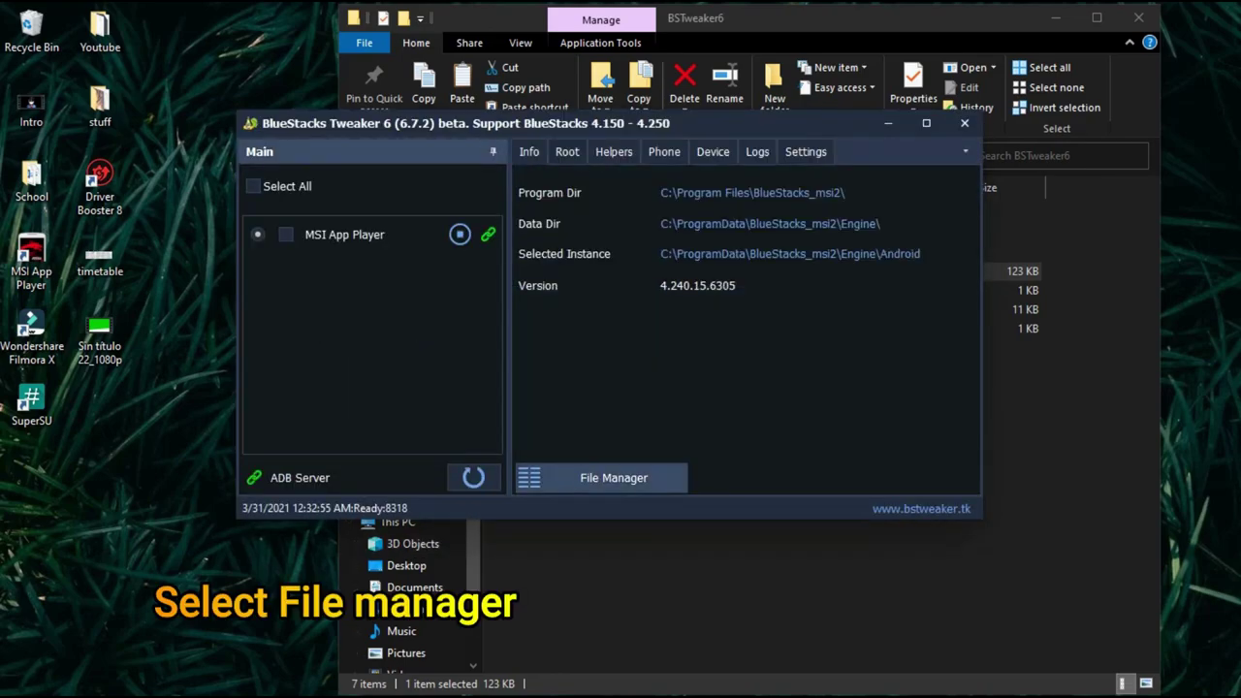
left_click(601, 477)
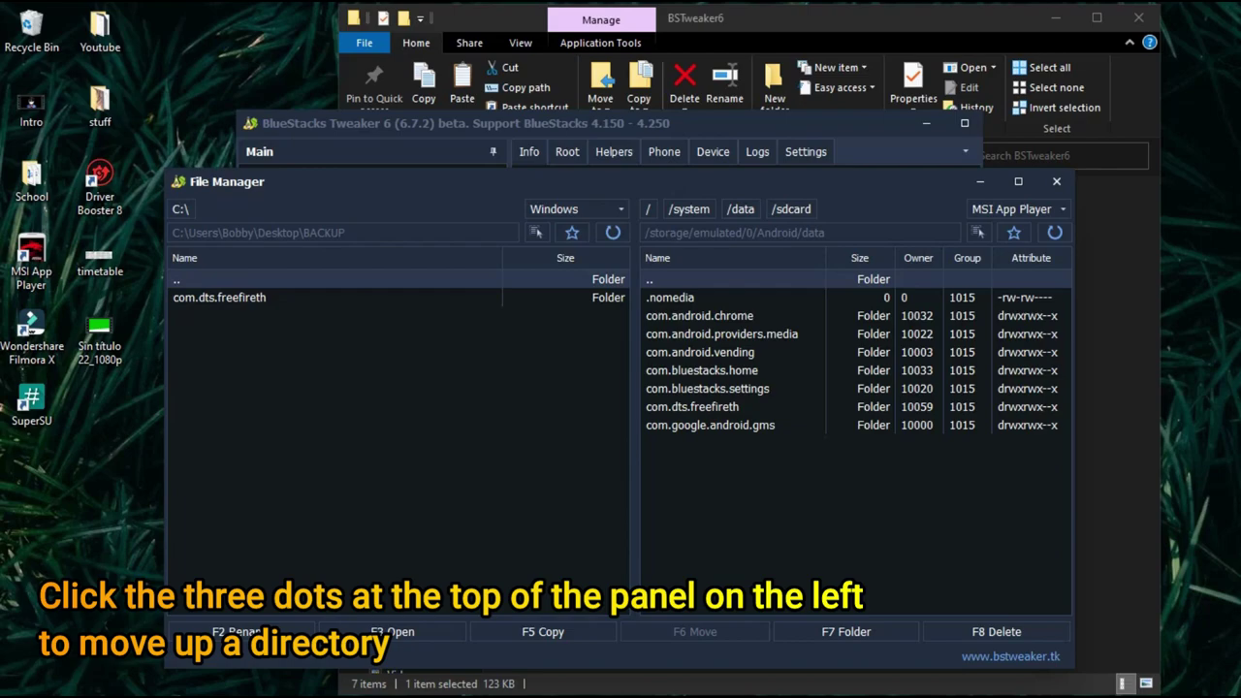
Copy the modified com.dts.freefireth folder from Desktop\dress glitch into /storage/emulated/0/Android/data with overwriting of existing files enabled
double_click(184, 279)
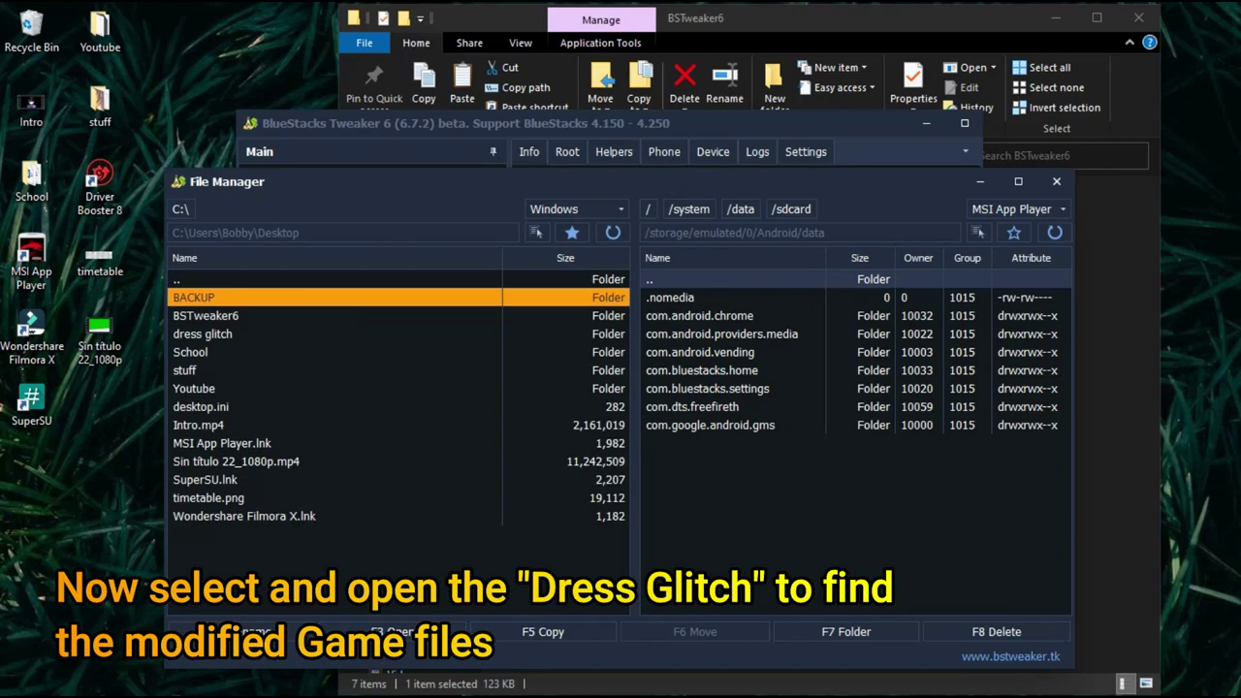
double_click(202, 335)
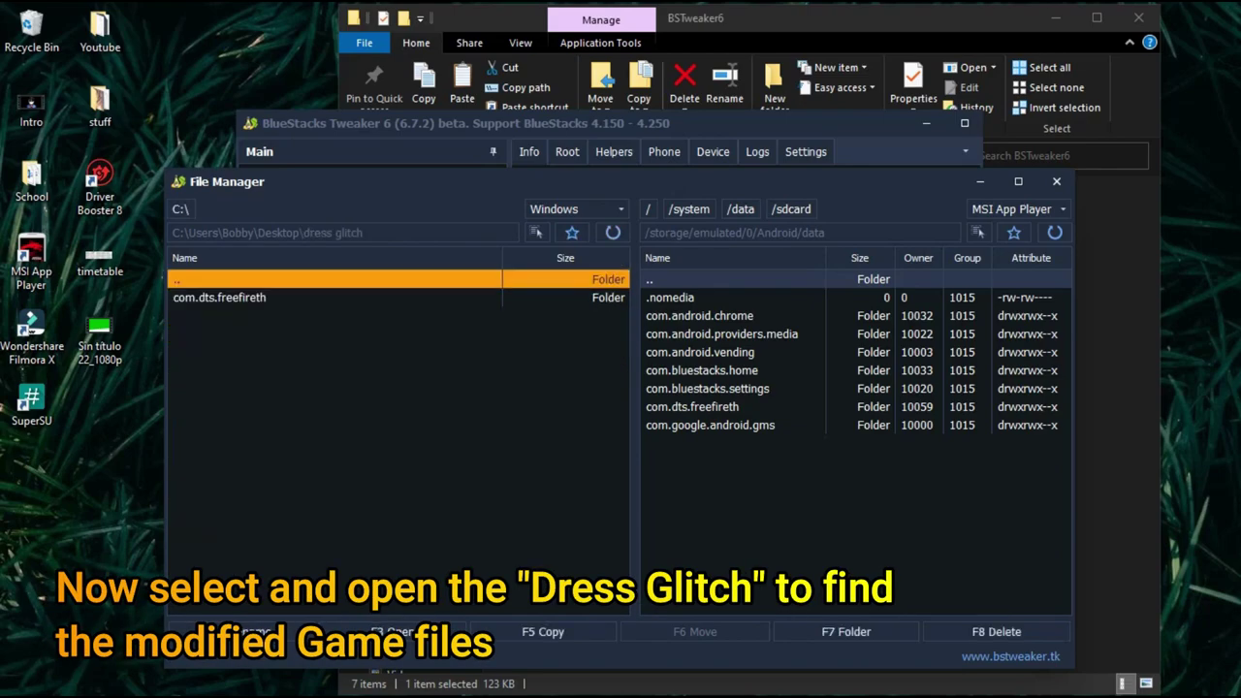
left_click(219, 297)
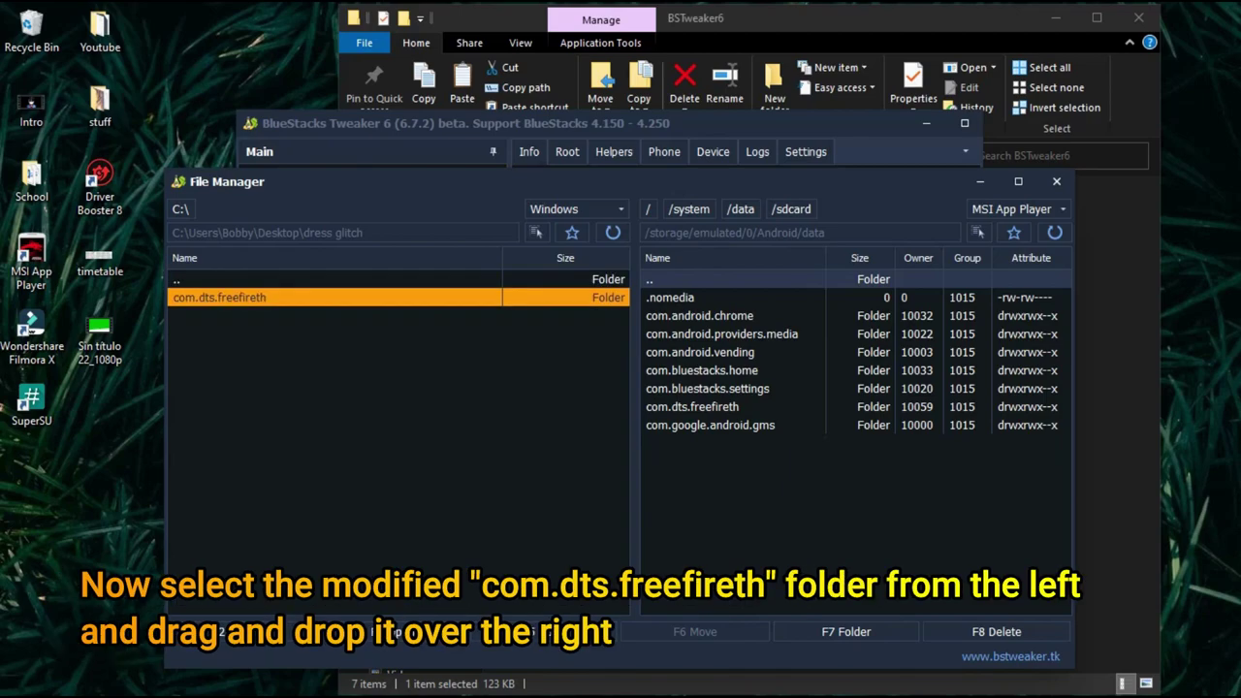
left_click(692, 407)
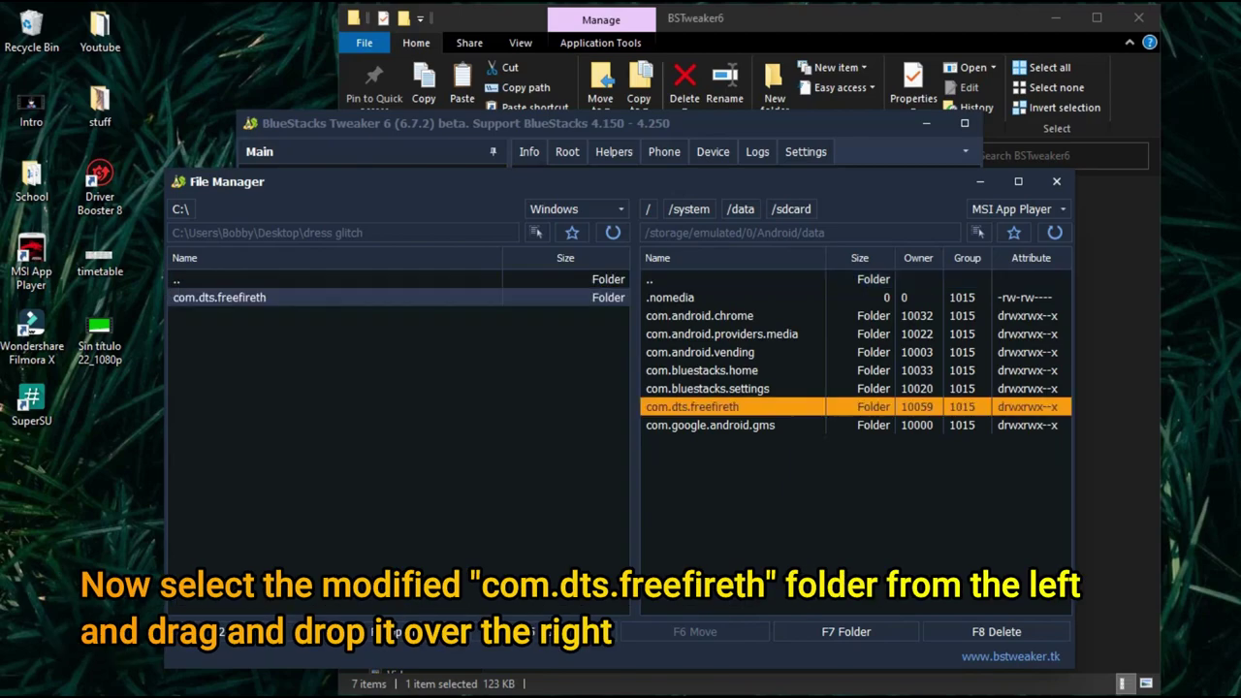
left_click(219, 298)
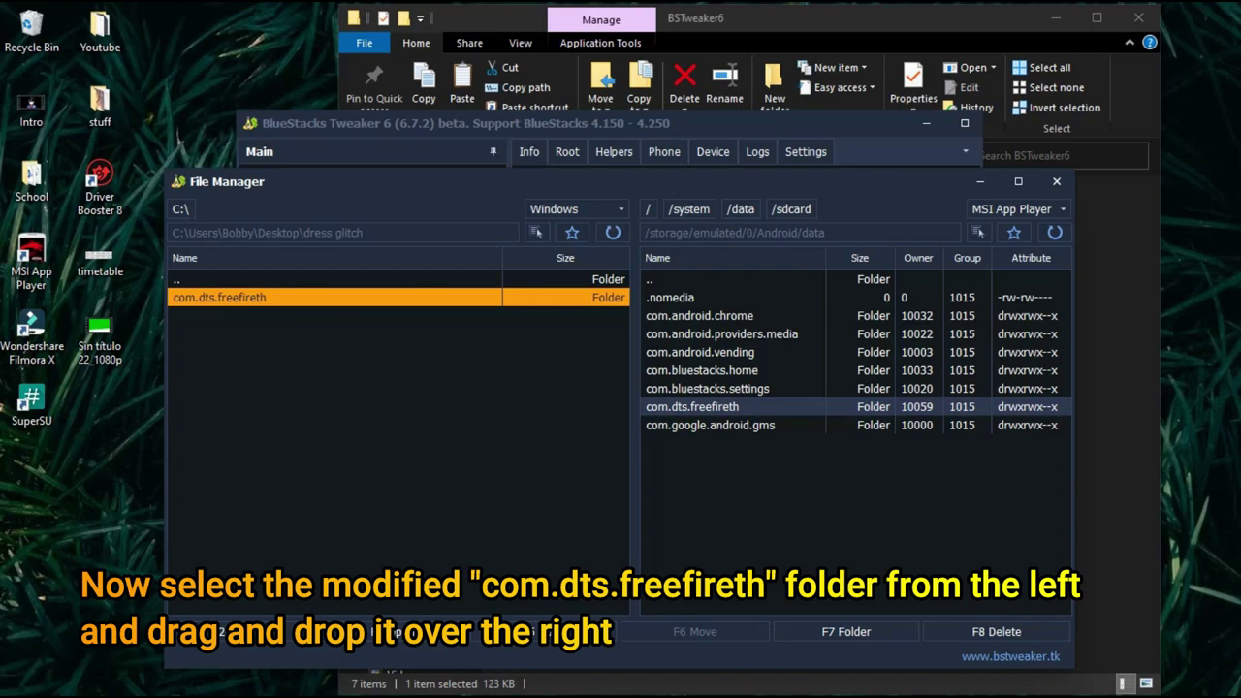
left_click_drag(219, 297, 727, 484)
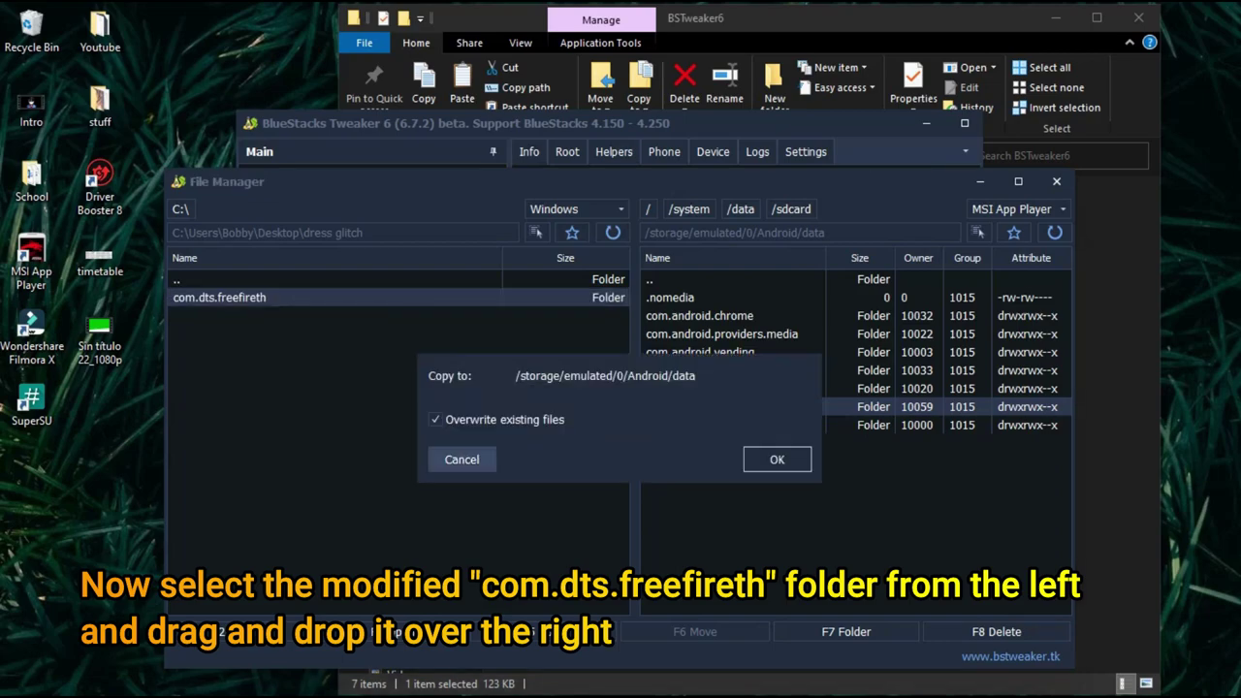
left_click(504, 420)
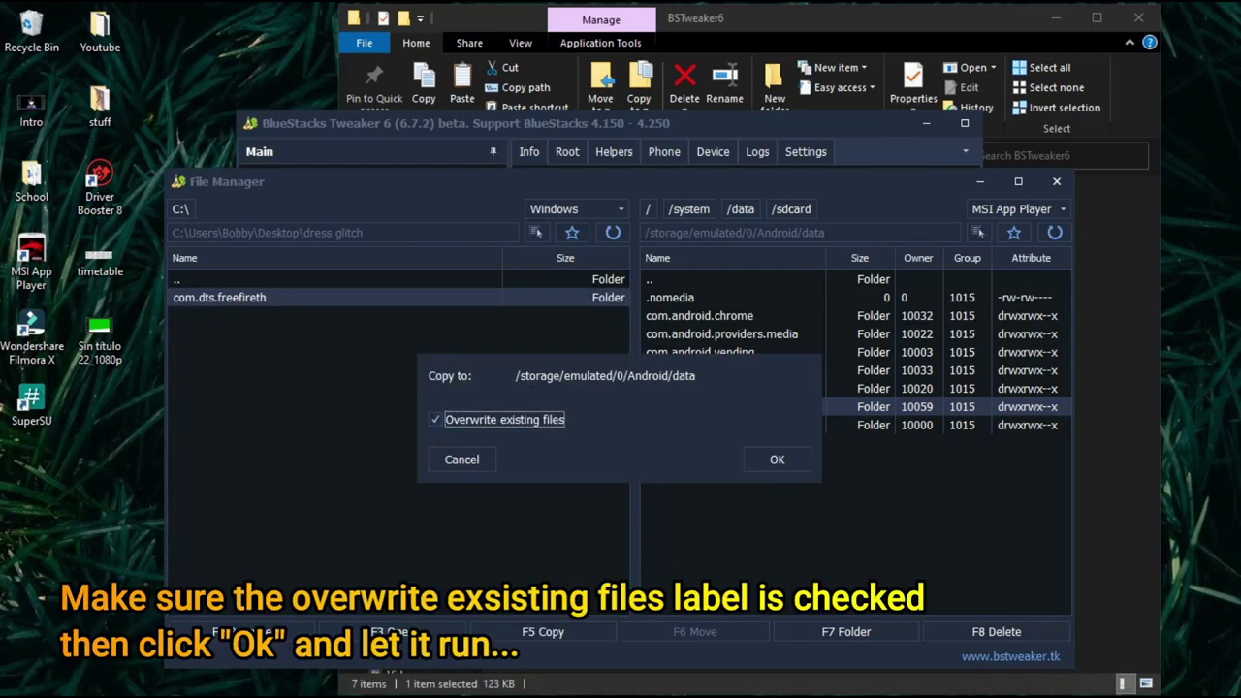
left_click(776, 460)
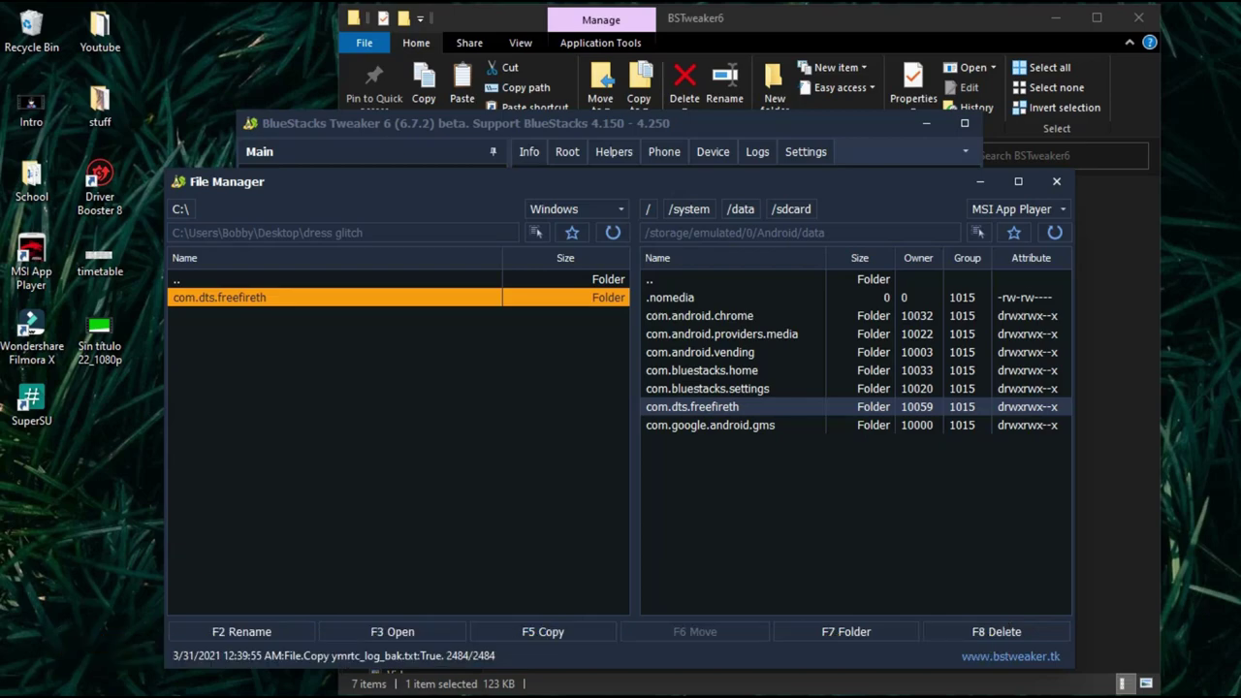
Refresh both file listings, and close the File Manager, BlueStacks Tweaker and the BSTweaker6 folder window
left_click(1055, 233)
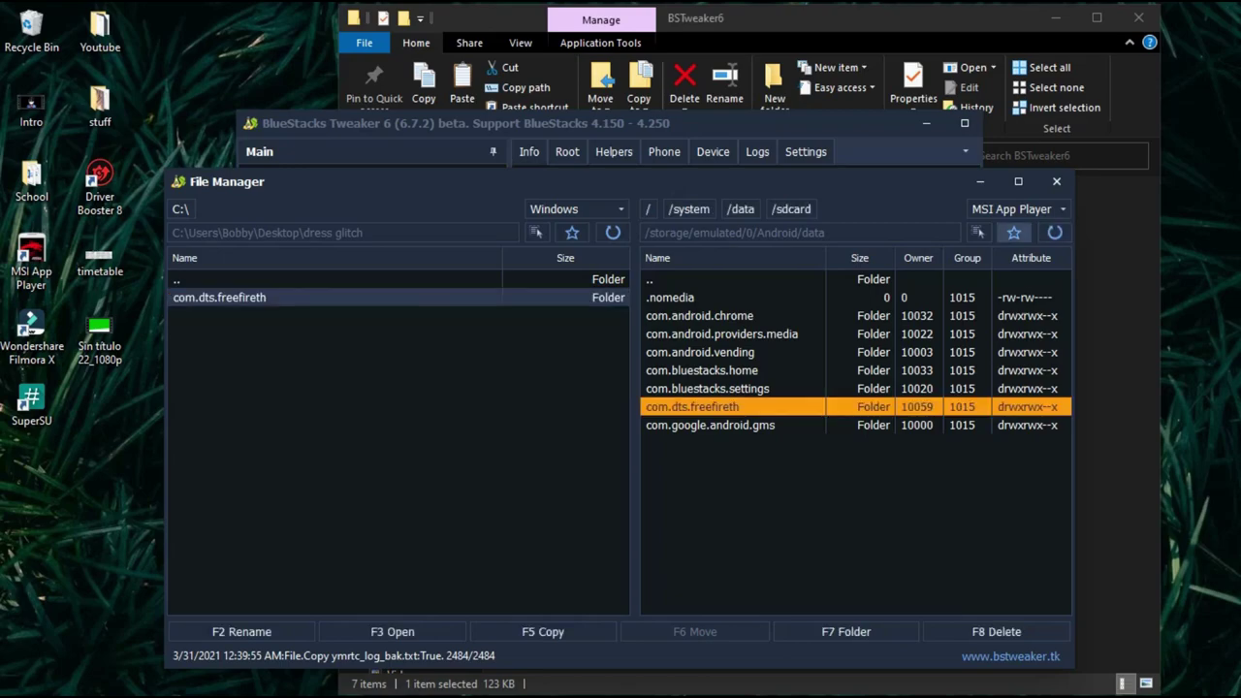
left_click(613, 232)
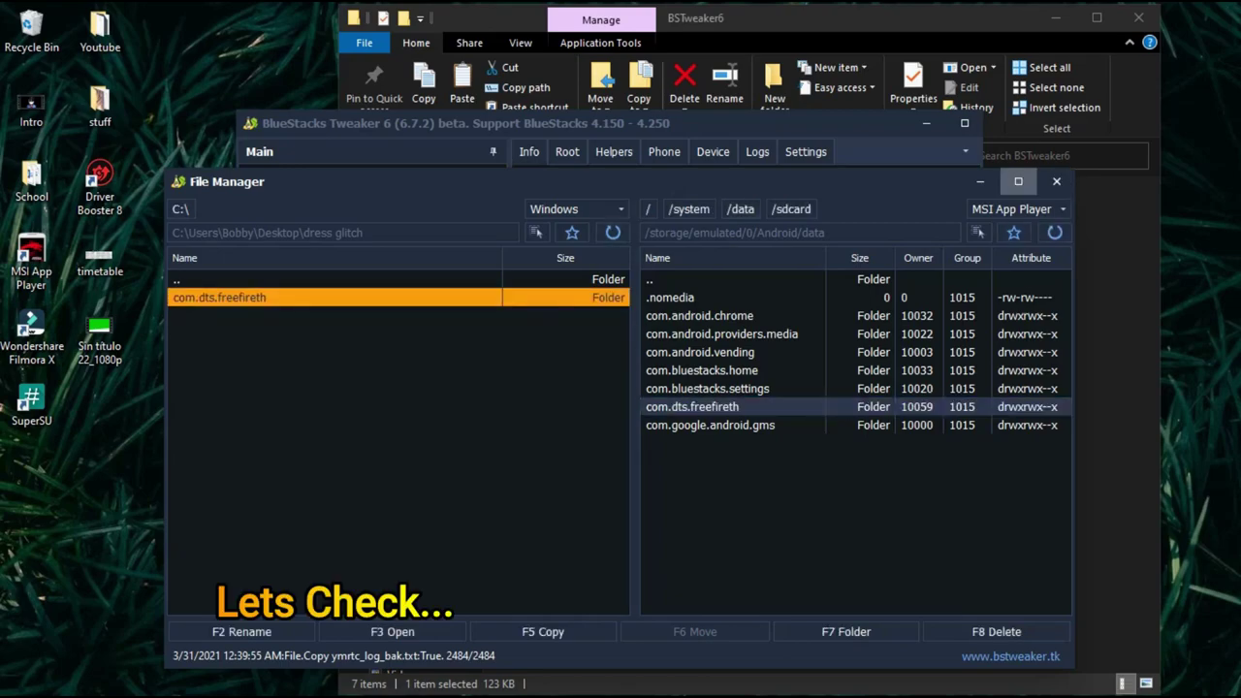
left_click(1057, 182)
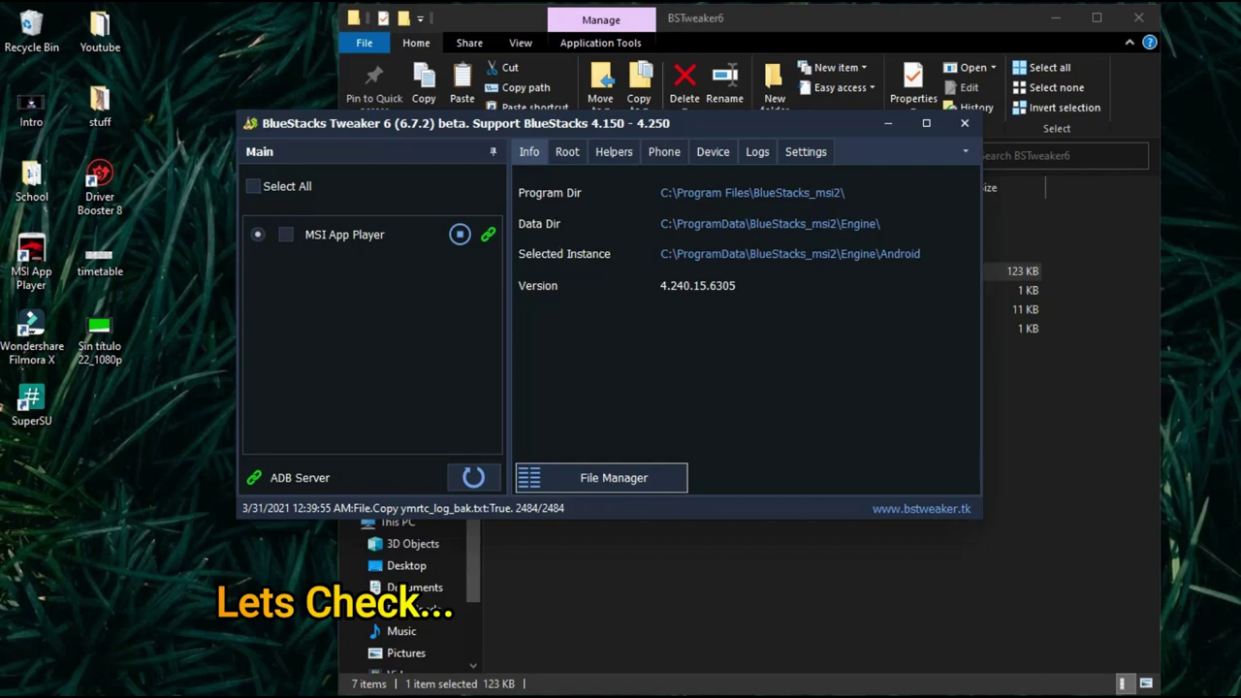
left_click(965, 123)
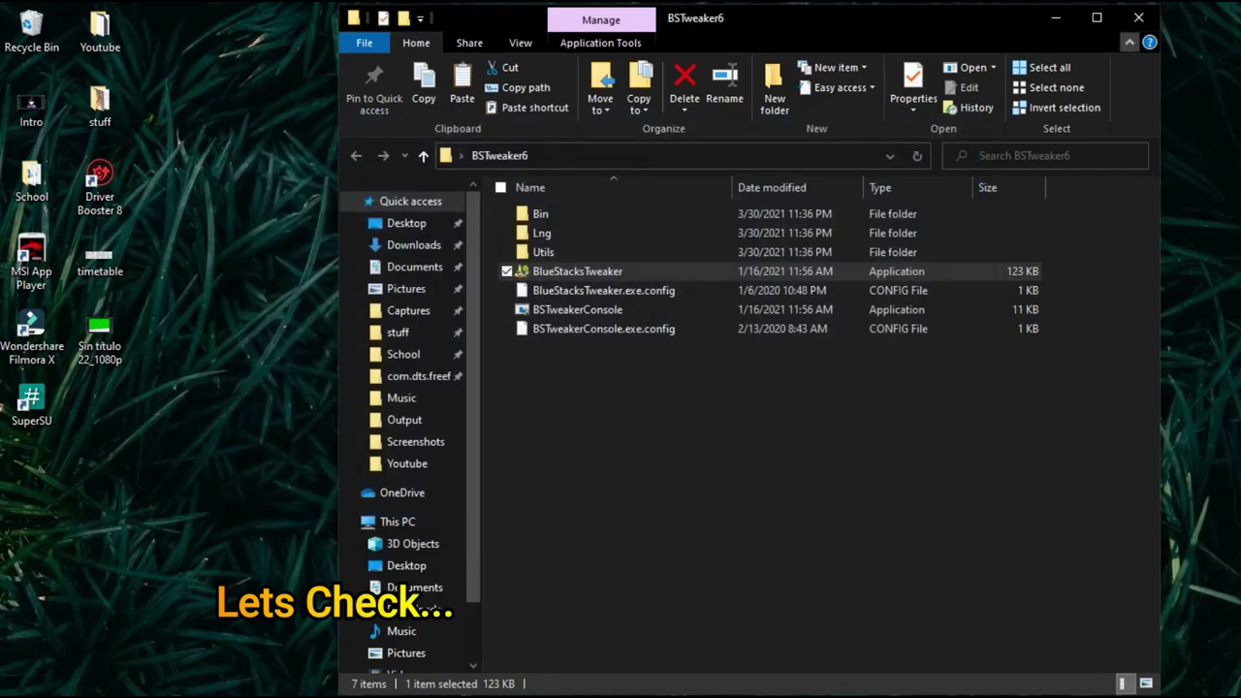
left_click(1138, 18)
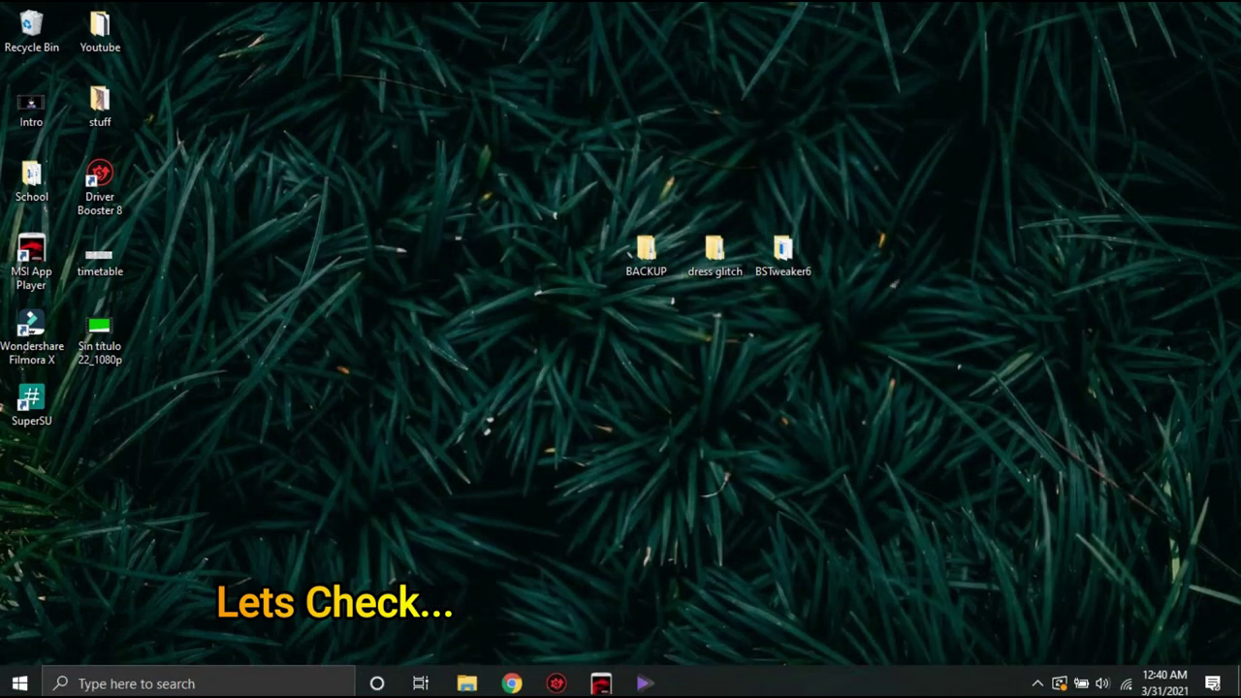
Launch Free Fire in MSI App Player, enter the lobby and dismiss the Emote Top Up promotion
left_click(892, 348)
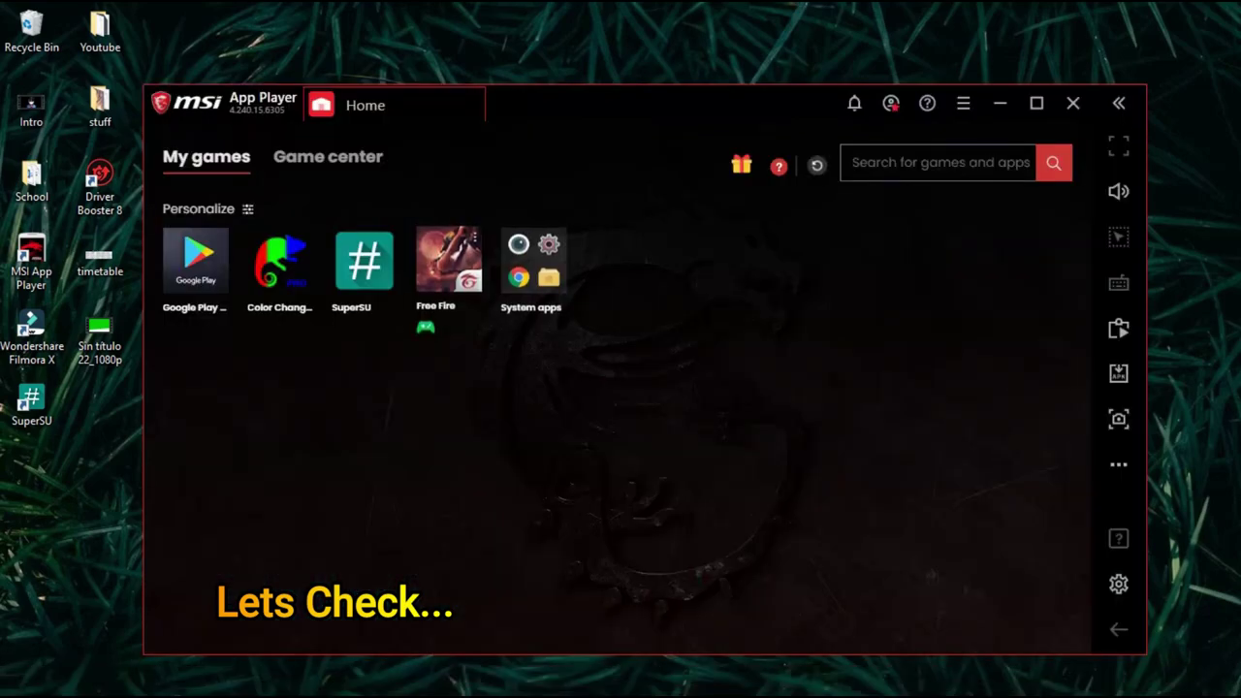
left_click(449, 261)
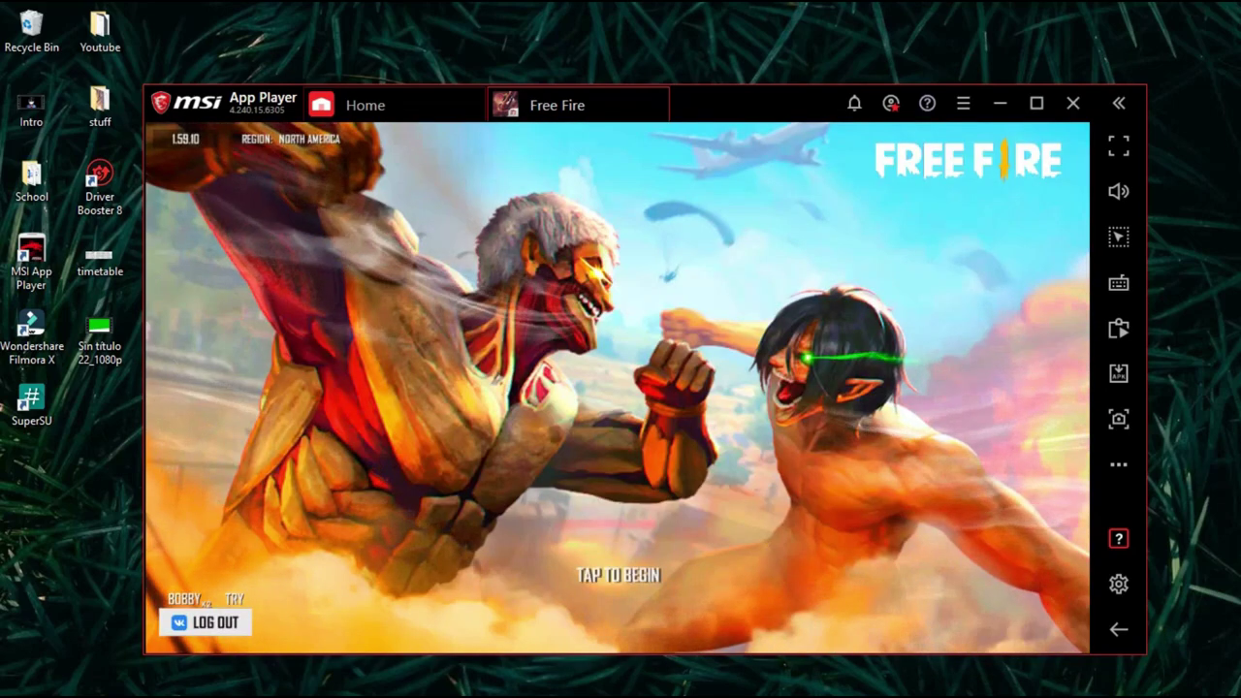
left_click(1063, 430)
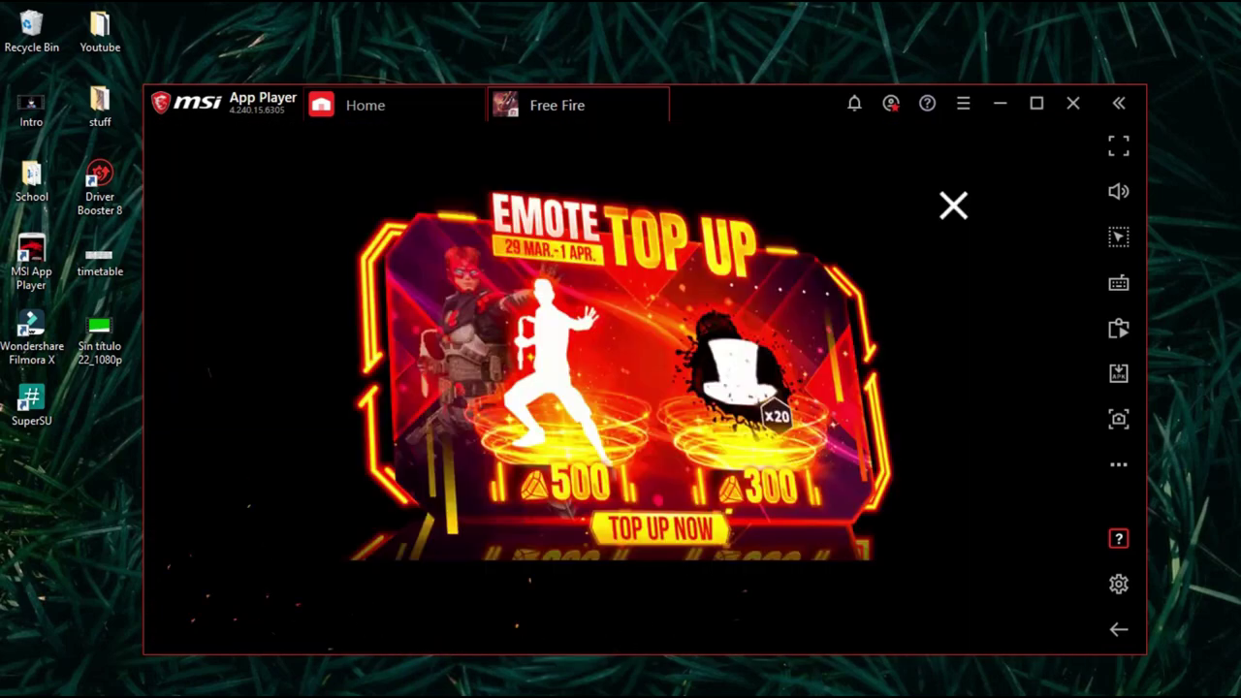
left_click(953, 205)
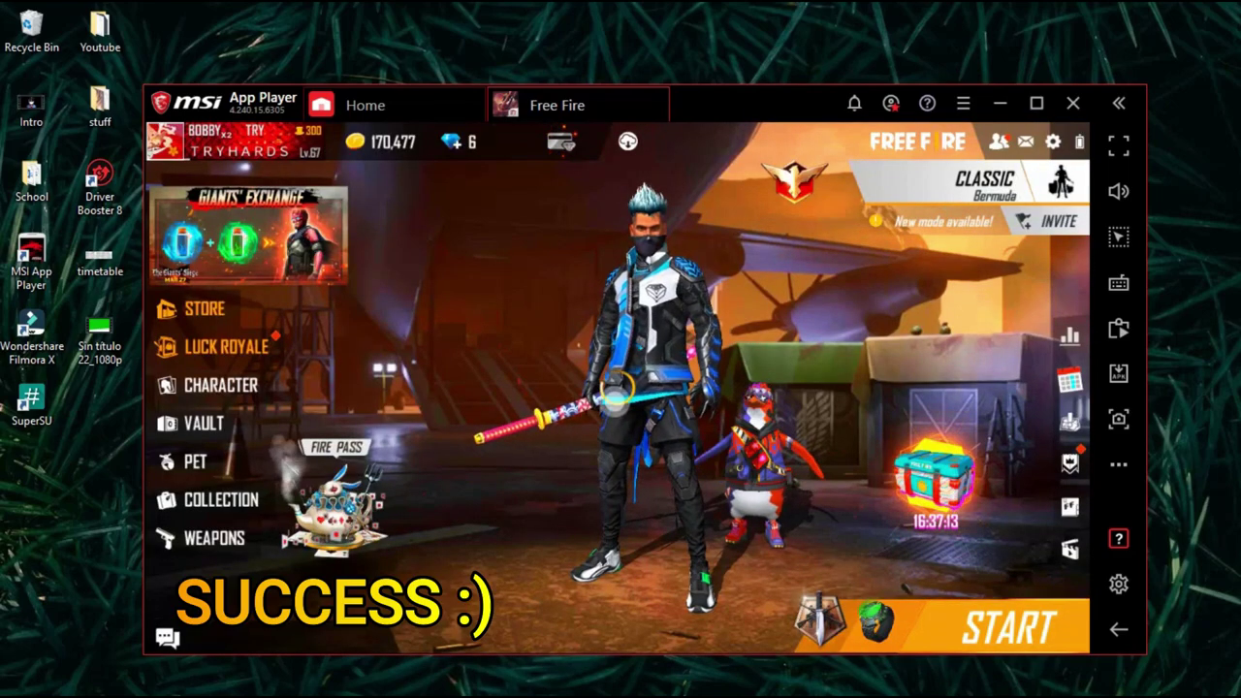
Play several emotes on the lobby character to check the outfit from the modified game files
left_click(635, 339)
left_click(669, 482)
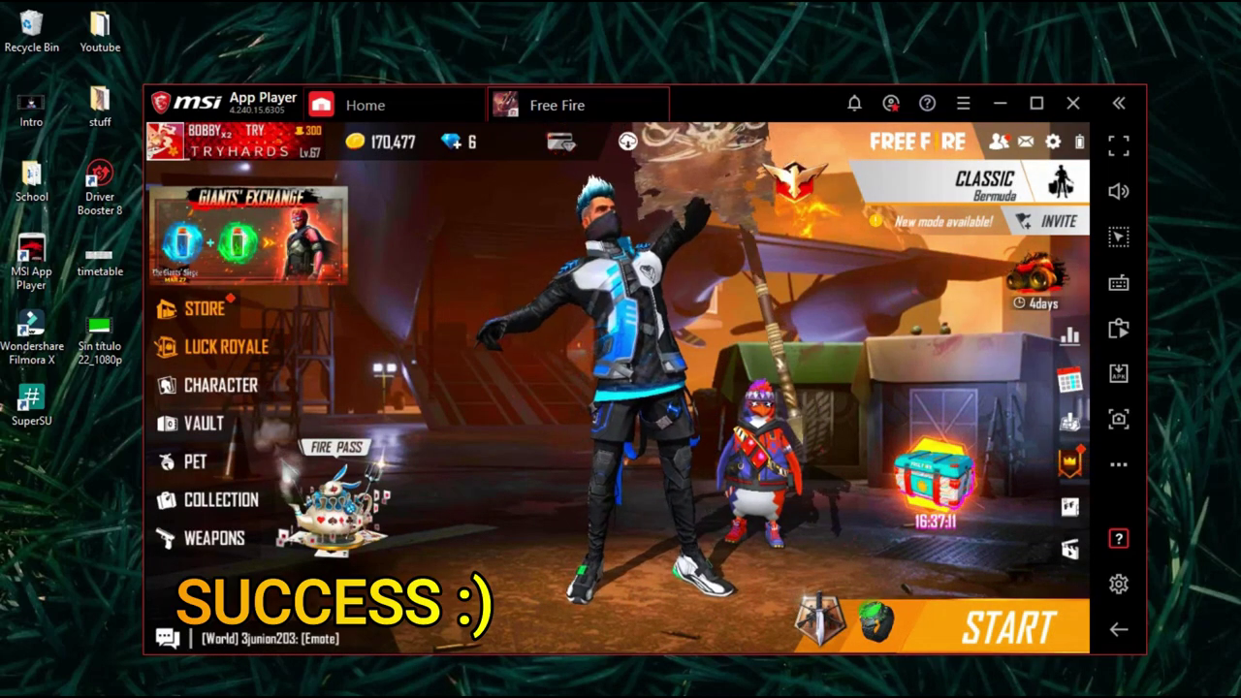
left_click(659, 352)
left_click(667, 233)
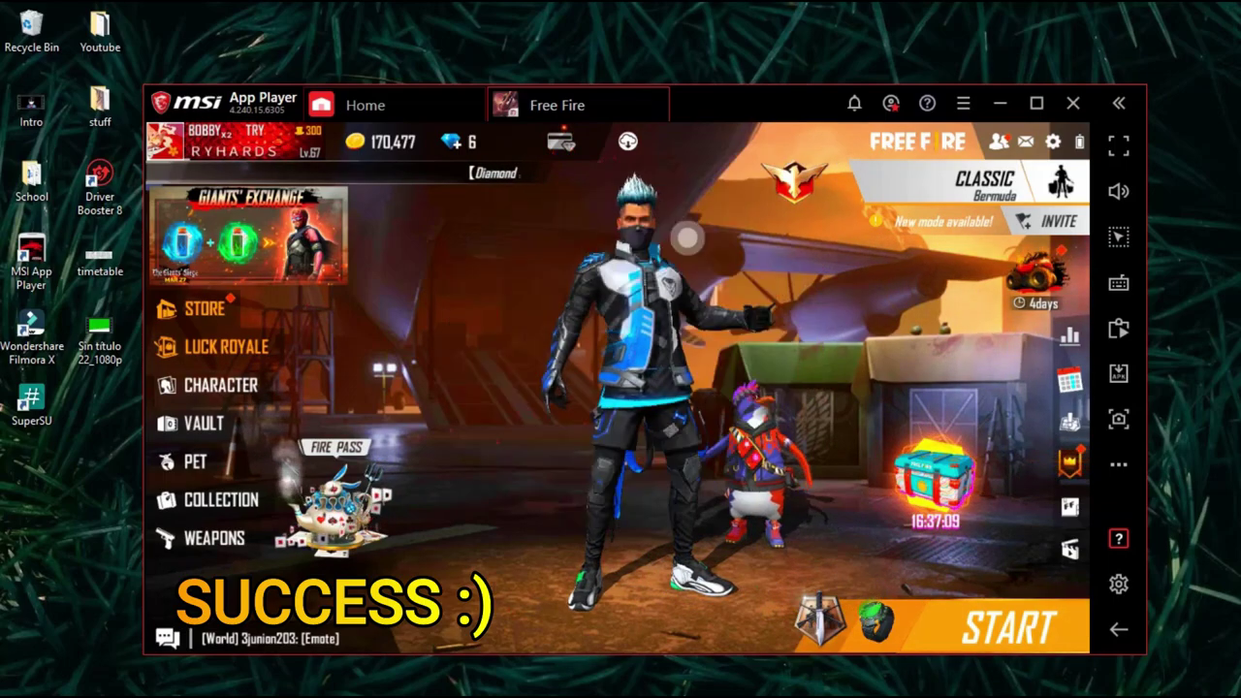
left_click(659, 352)
left_click(667, 234)
left_click(659, 352)
left_click(667, 234)
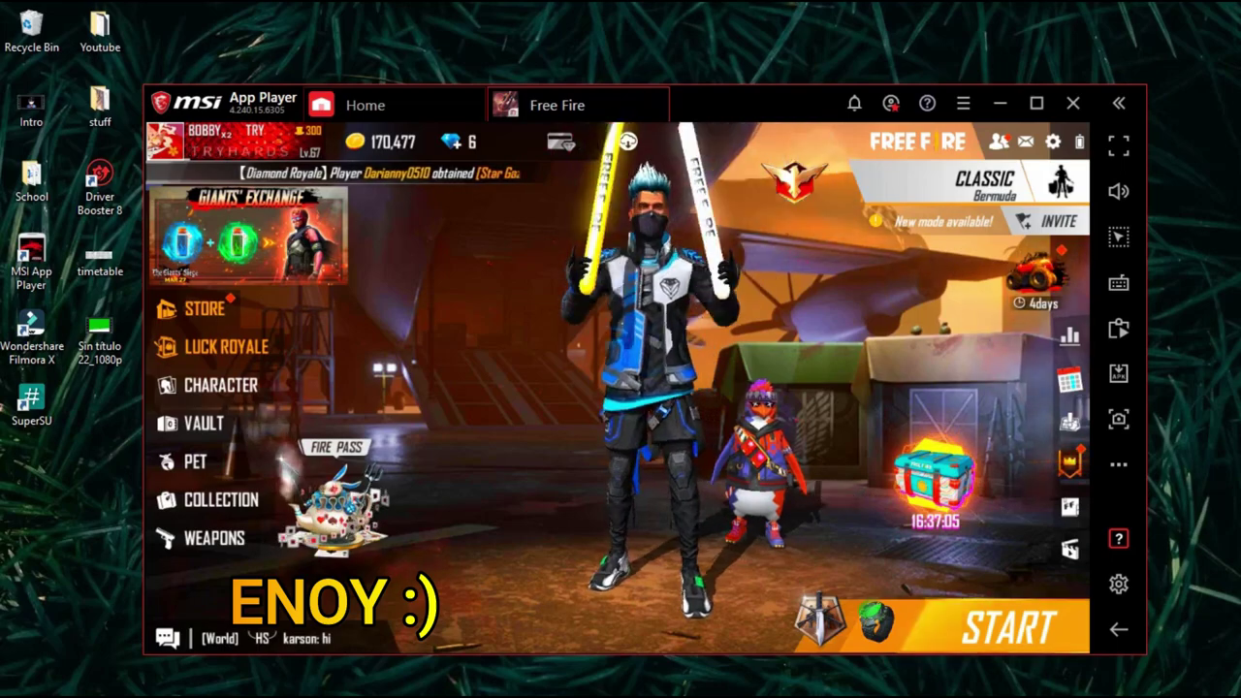
left_click(659, 352)
left_click(725, 414)
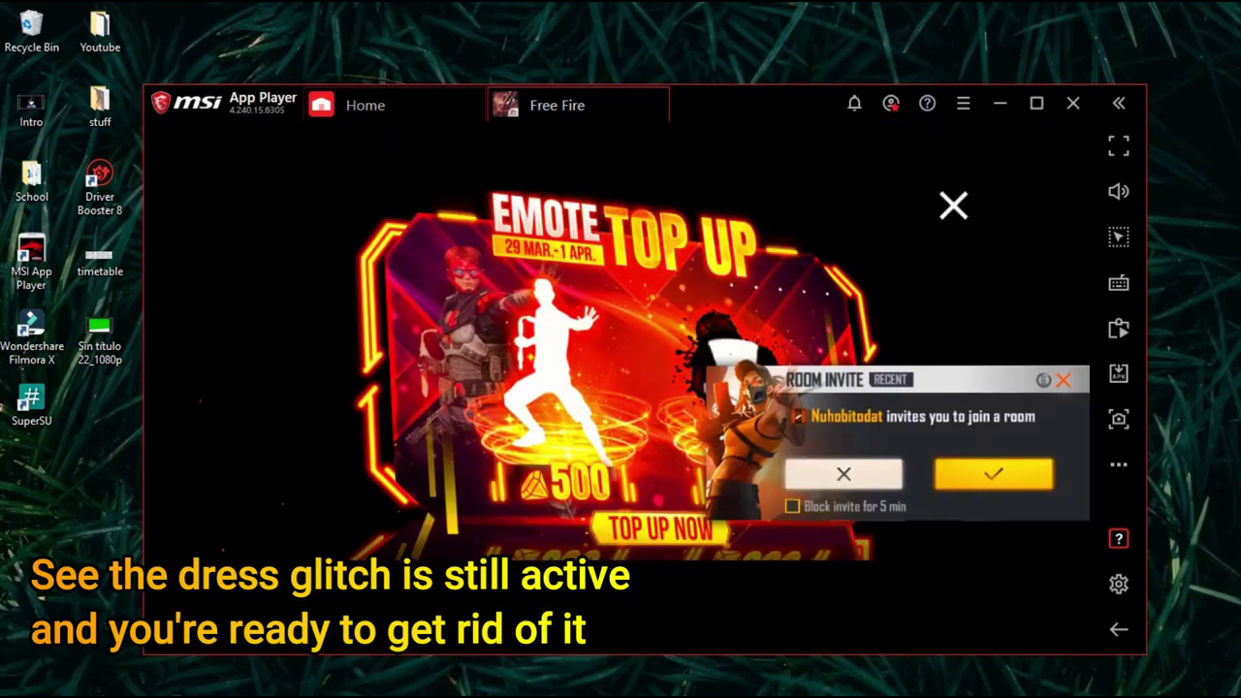
Dismiss the promotion, recheck the lobby character's outfit with an emote and decline the room invite
left_click(953, 204)
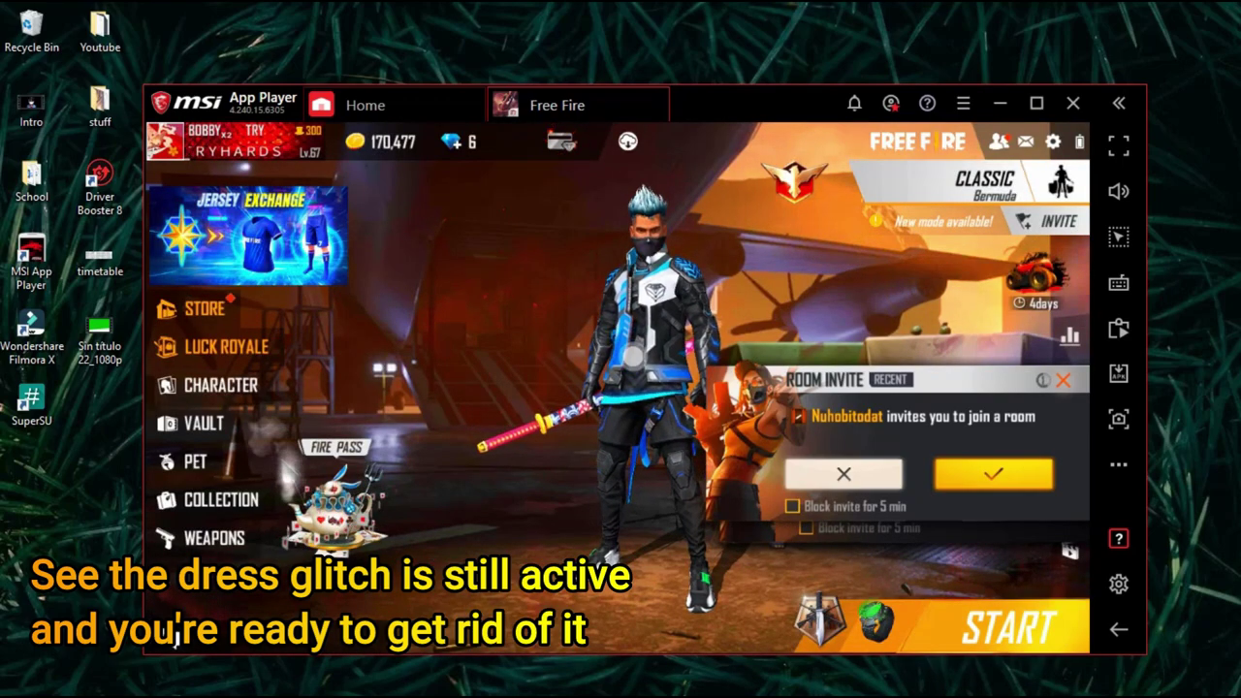
left_click(674, 366)
left_click(674, 365)
left_click(673, 365)
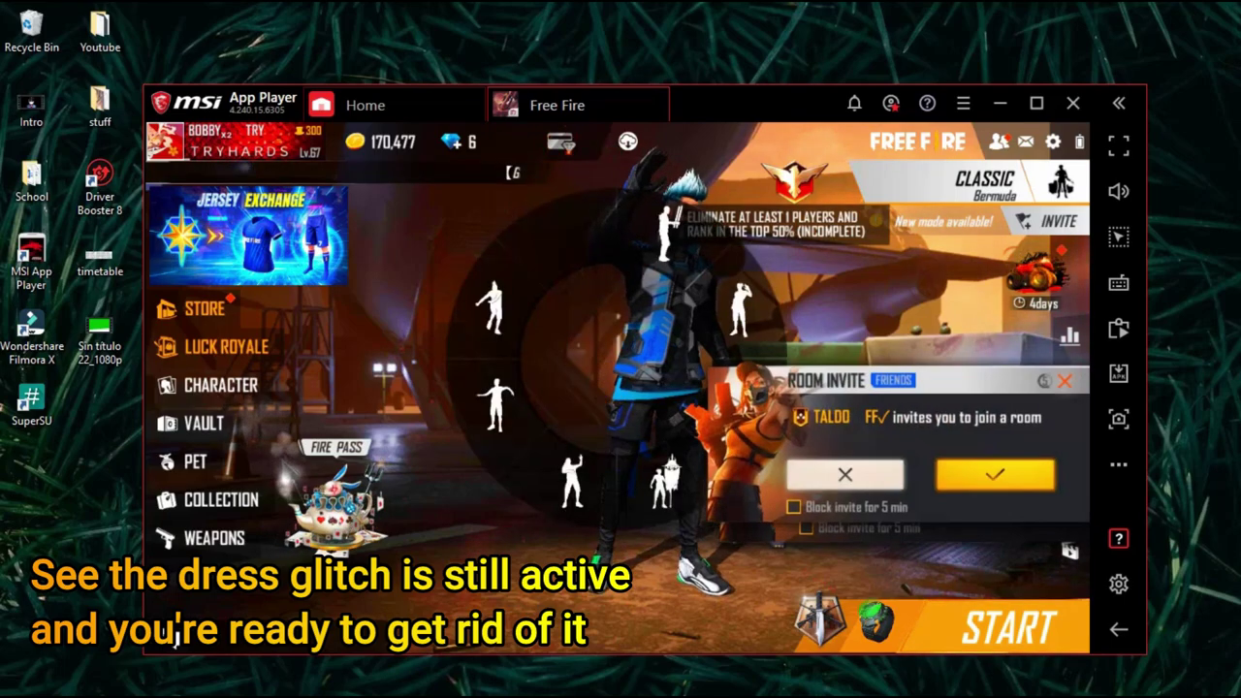
left_click(674, 365)
left_click(845, 478)
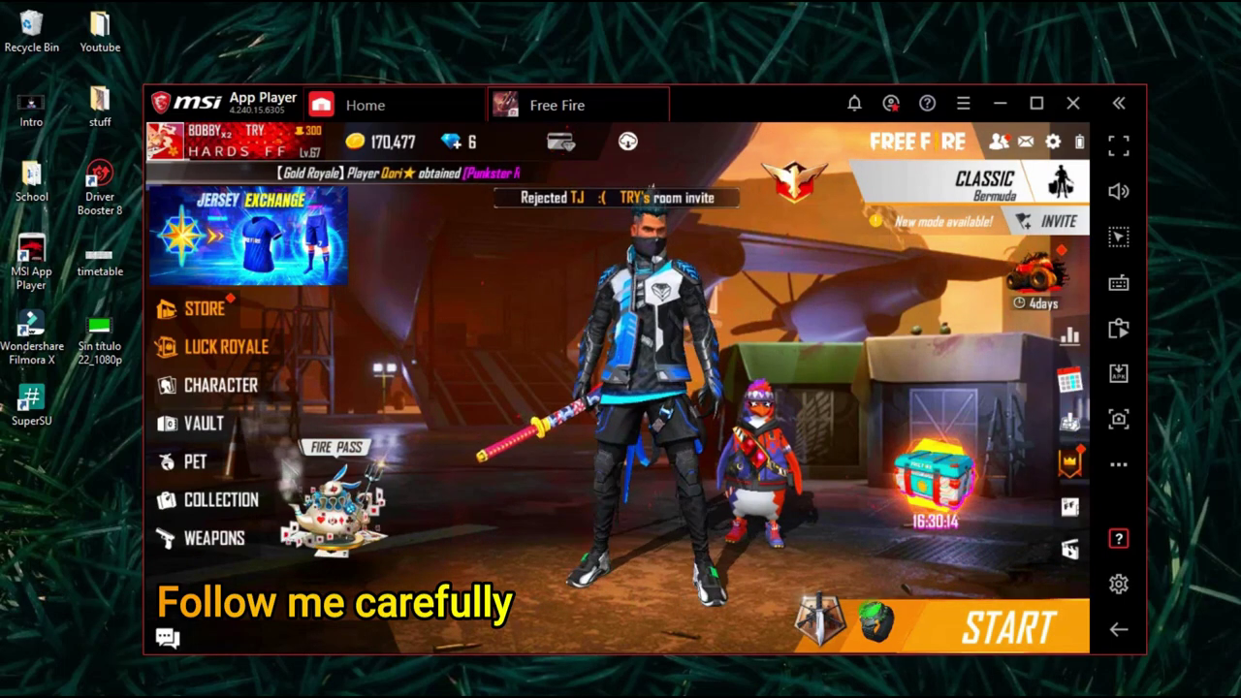
Play one more emote on the lobby character to check the modified outfit
left_click(686, 320)
left_click(673, 489)
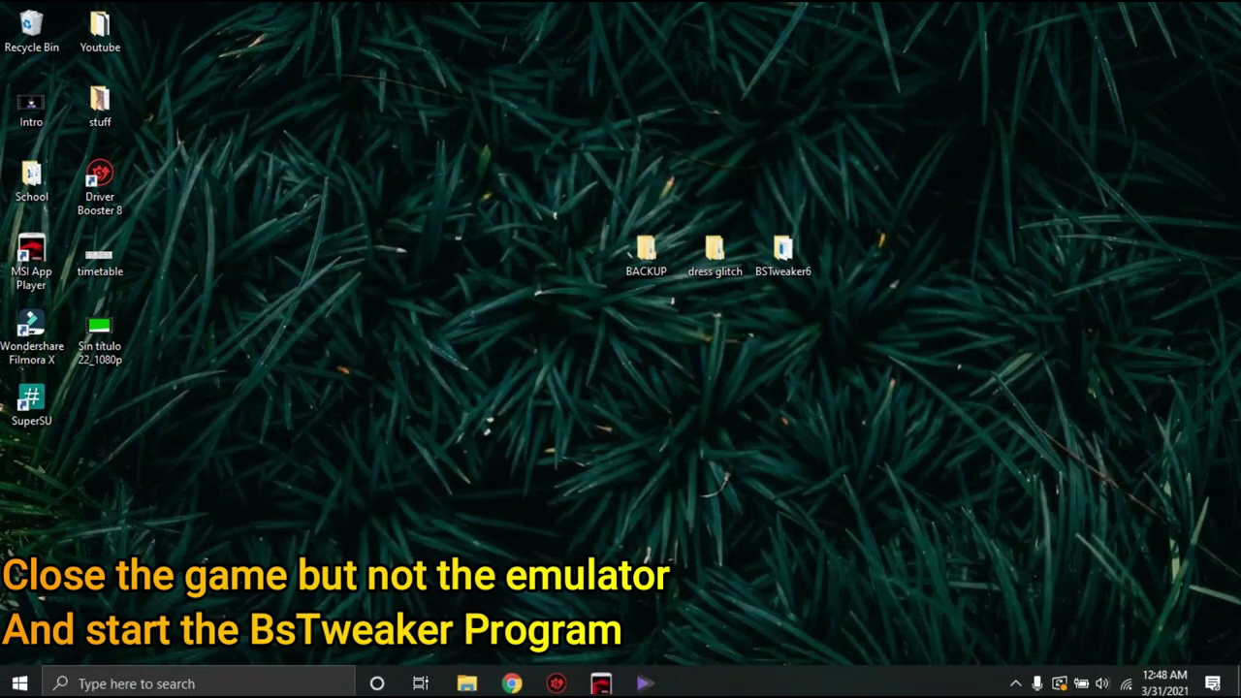
Launch BlueStacksTweaker from the desktop's BSTweaker6 folder, close the folder window and open the tweaker's File Manager
double_click(783, 255)
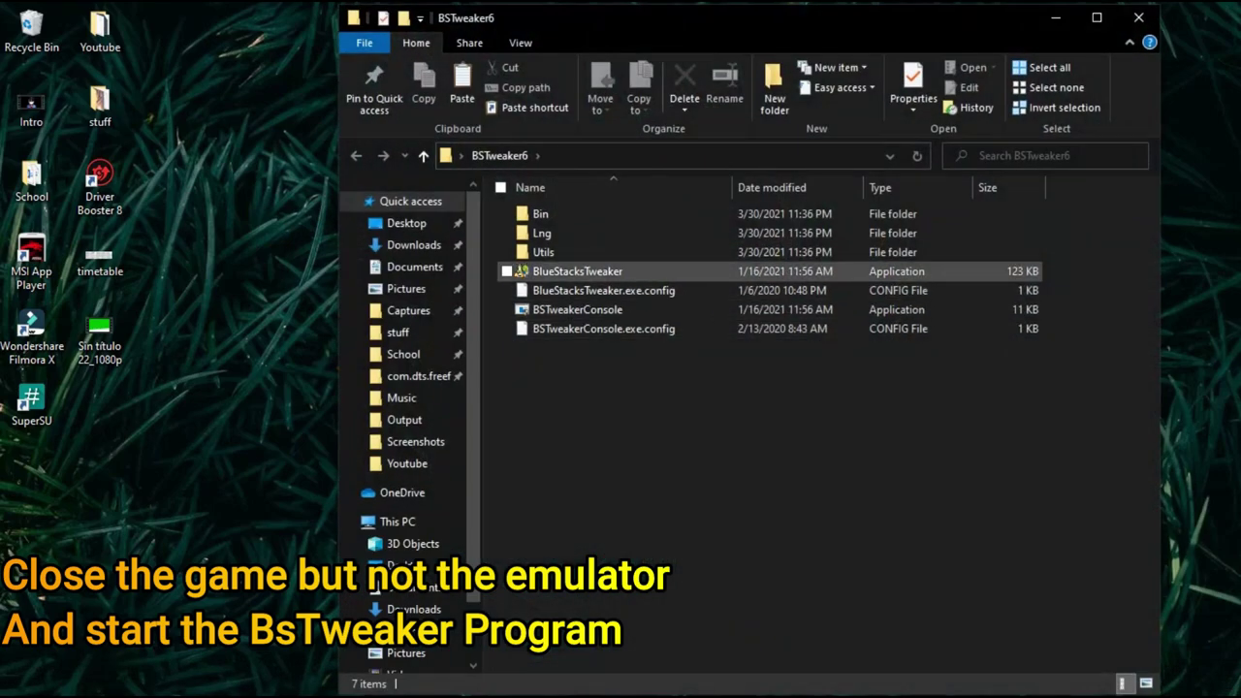
double_click(578, 272)
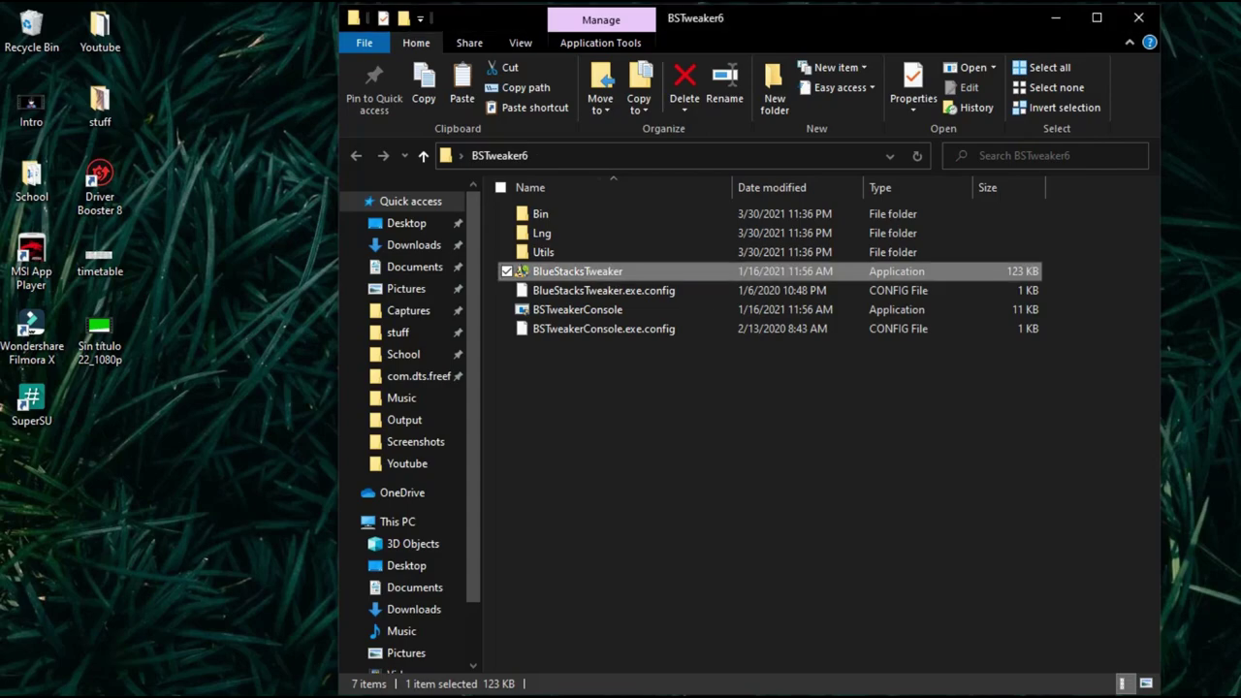
key("Return")
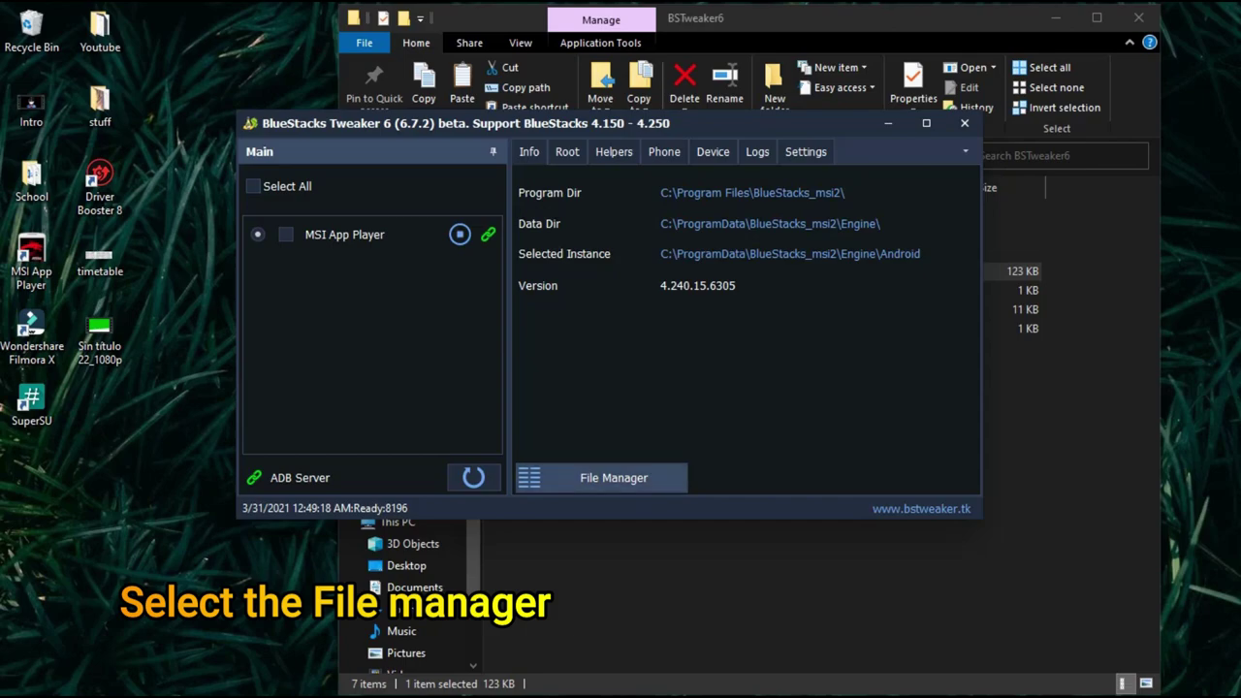
left_click(1139, 17)
left_click(602, 478)
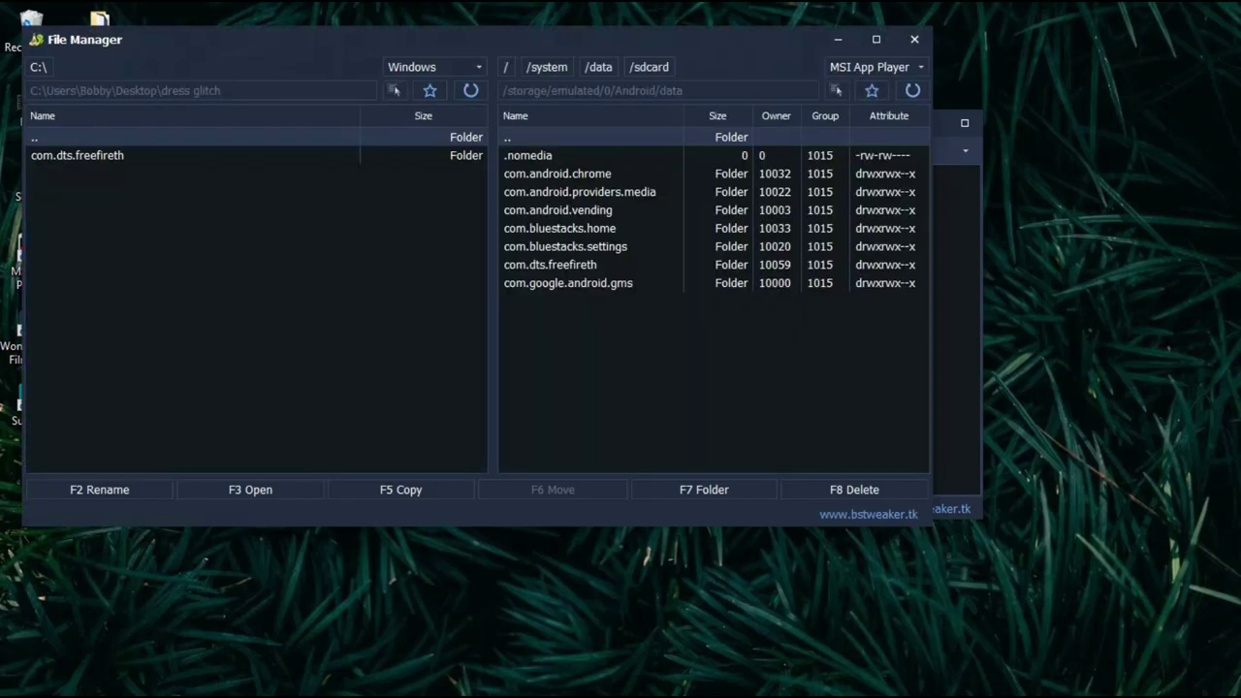
Open the desktop BACKUP folder in the Windows file listing and locate its unmodified com.dts.freefireth folder
double_click(116, 138)
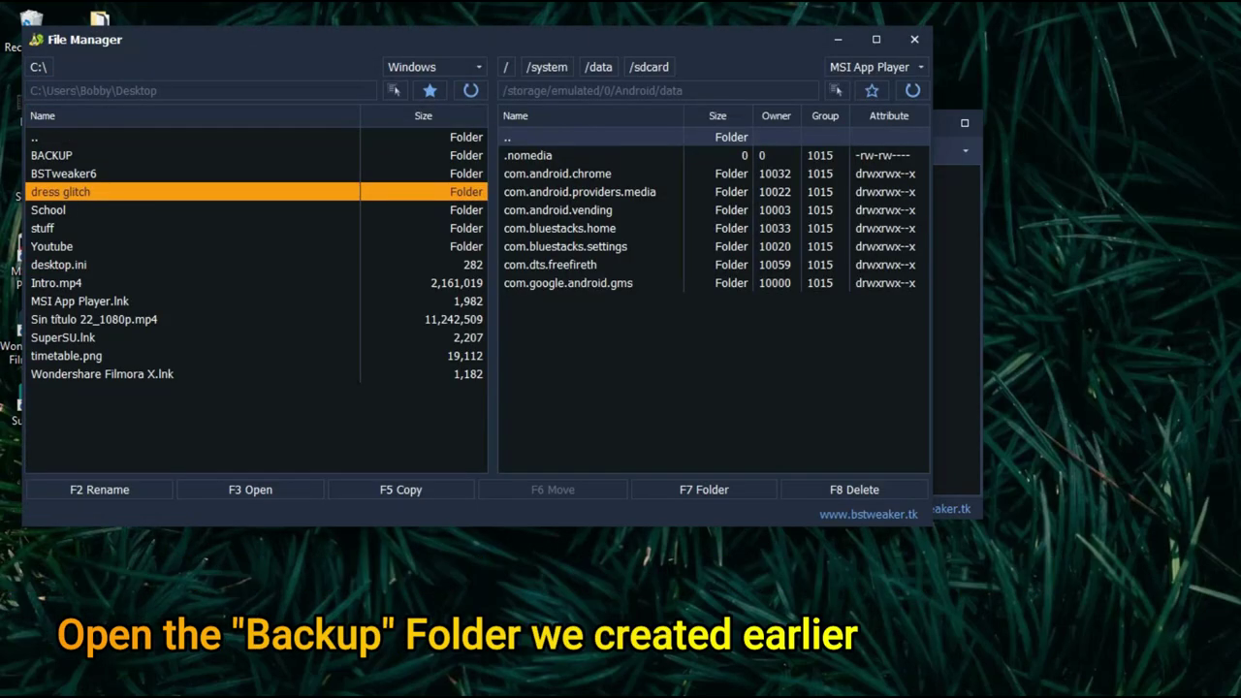
double_click(116, 156)
left_click(117, 155)
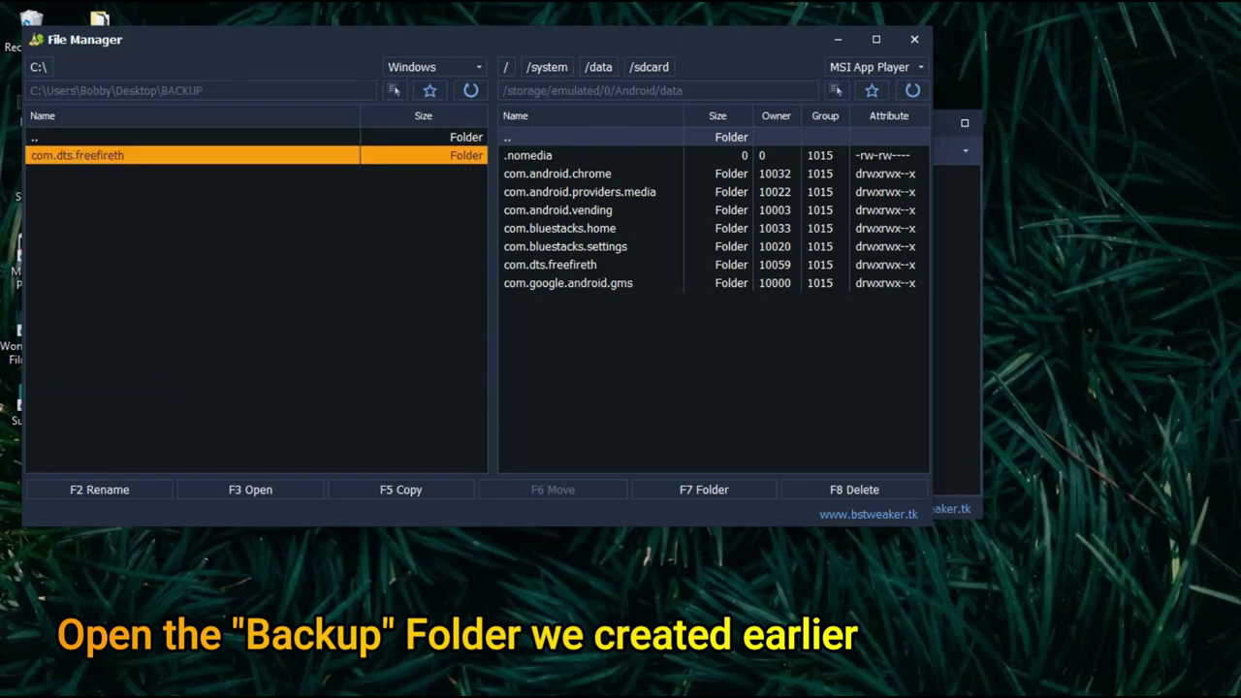
left_click(551, 265)
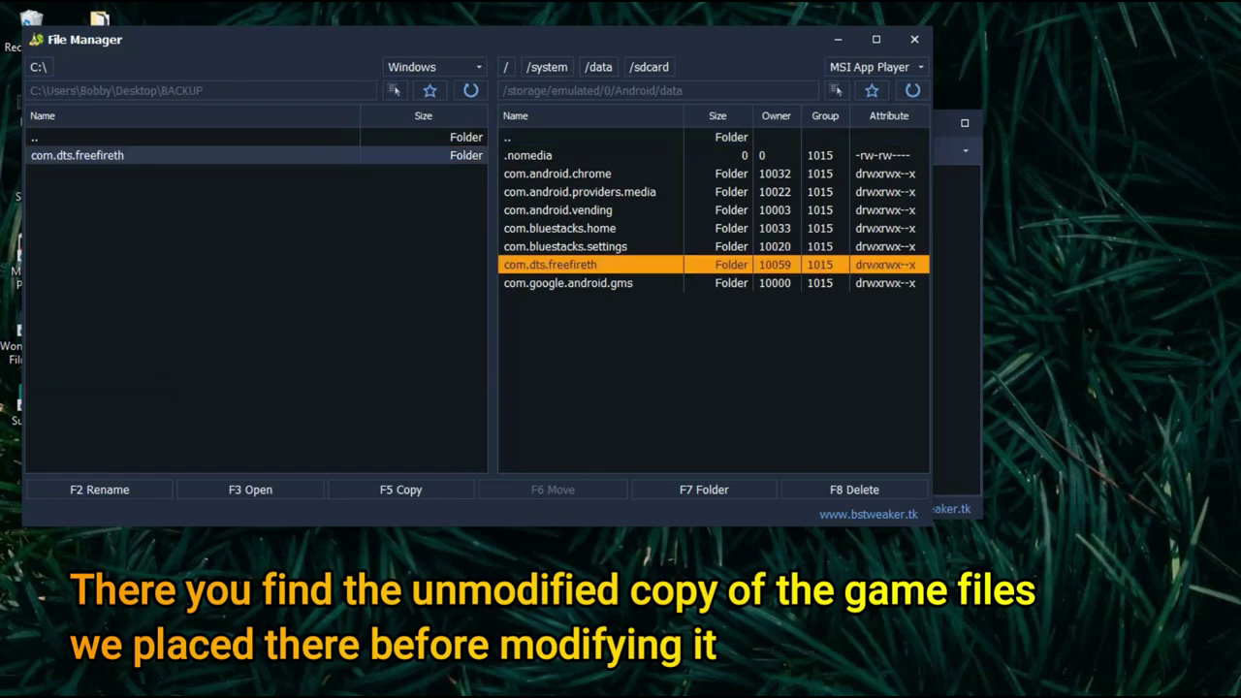
left_click(116, 155)
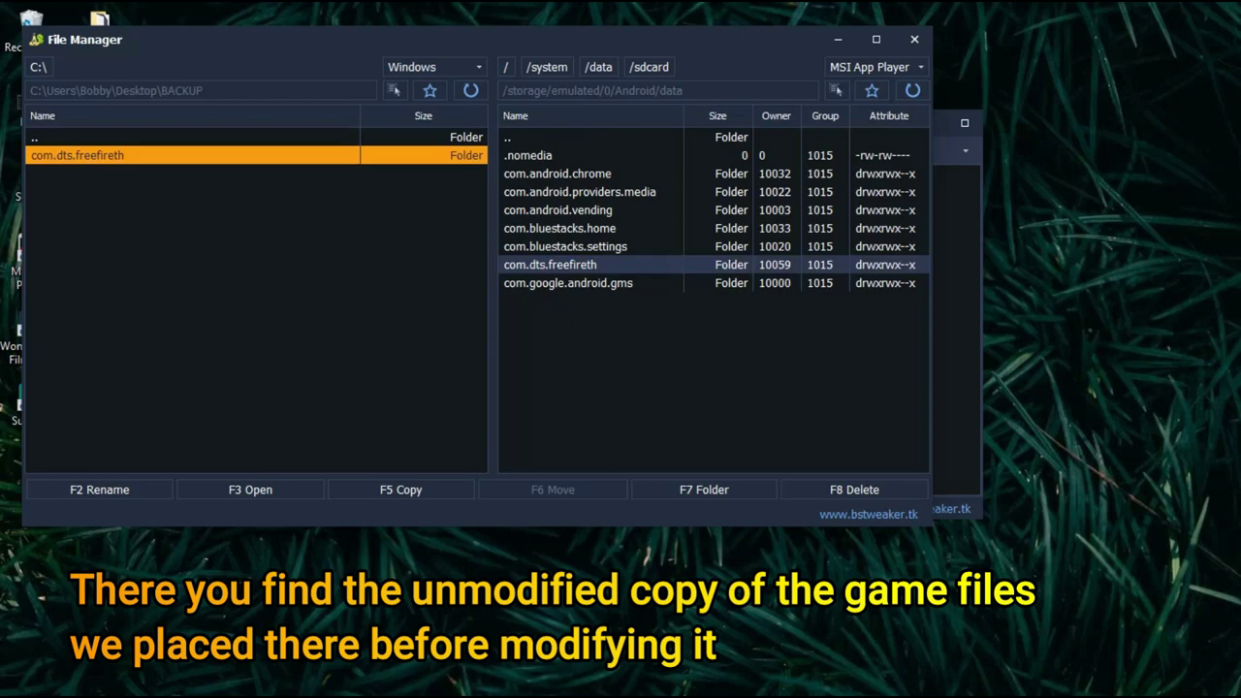
Delete the modified com.dts.freefireth folder from the emulator's /storage/emulated/0/Android/data directory and refresh that listing
left_click(551, 265)
left_click(854, 489)
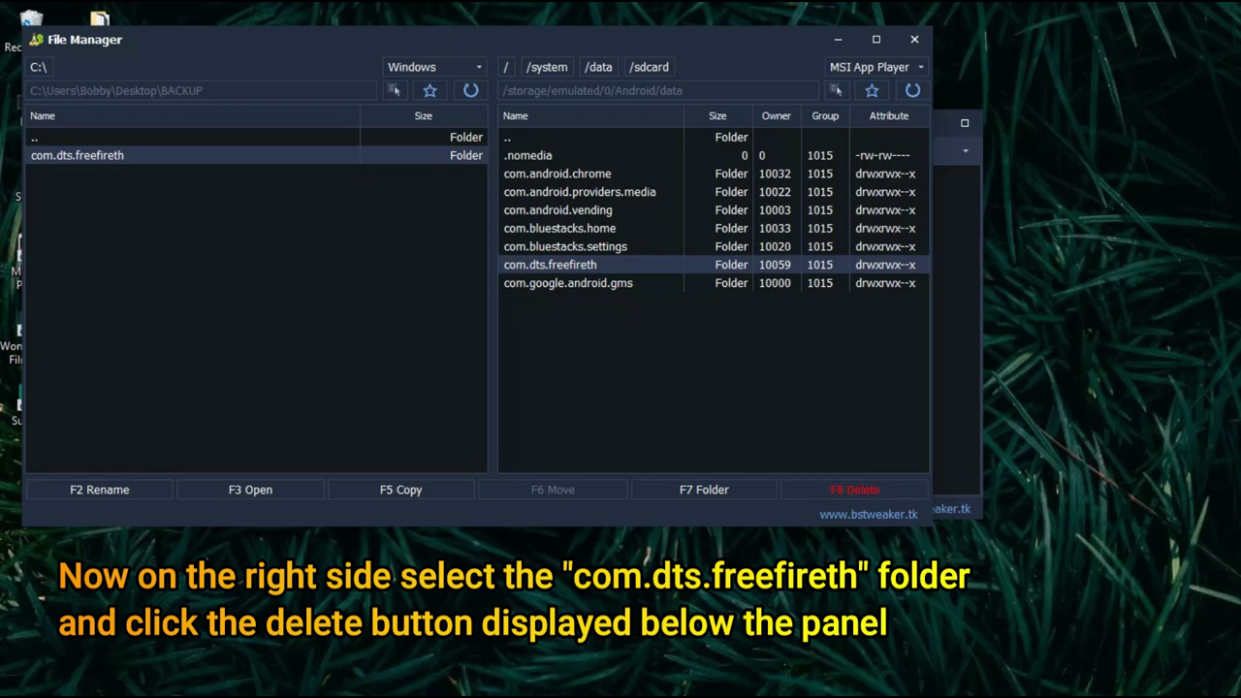
left_click(912, 90)
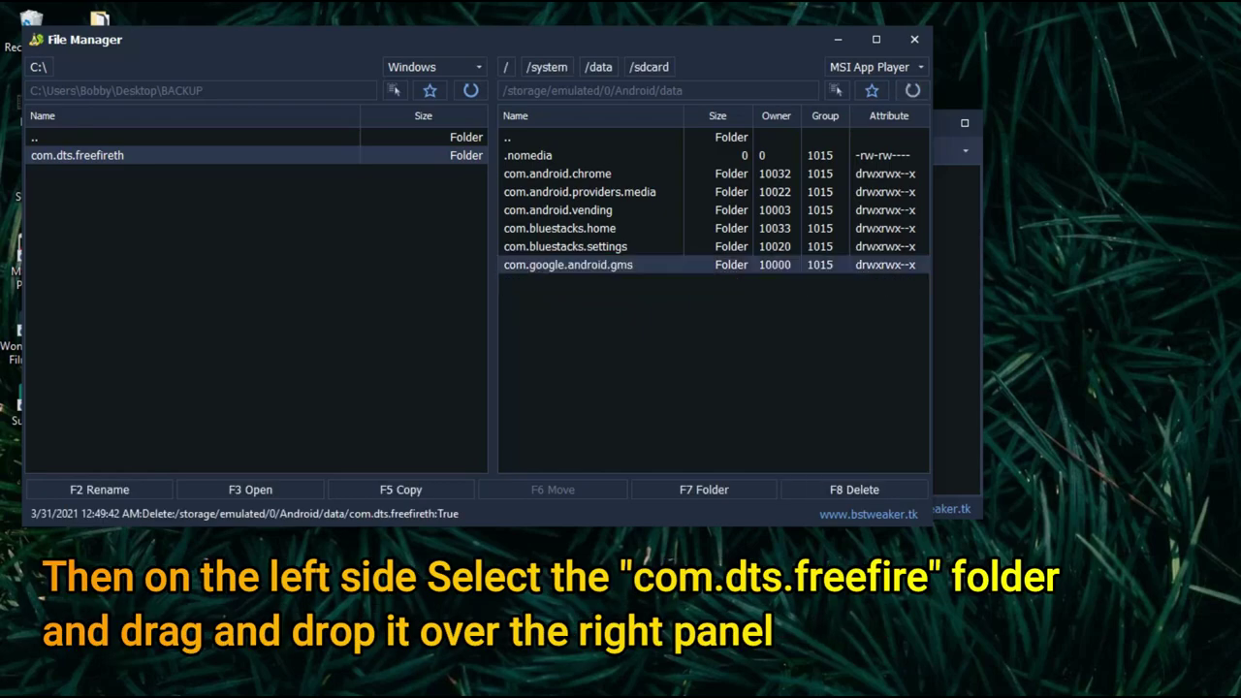
Copy com.dts.freefireth from BACKUP into the emulator's /storage/emulated/0/Android/data directory with Overwrite existing files enabled
left_click(116, 155)
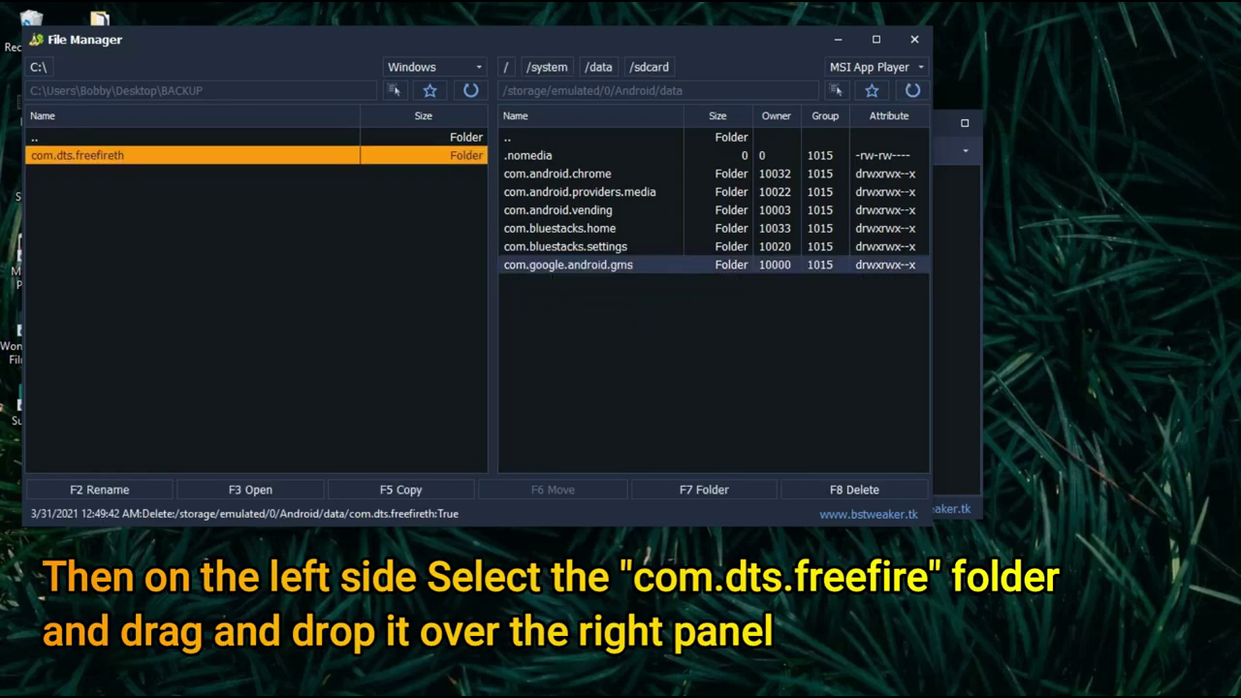
left_click_drag(117, 155, 620, 339)
left_click(294, 278)
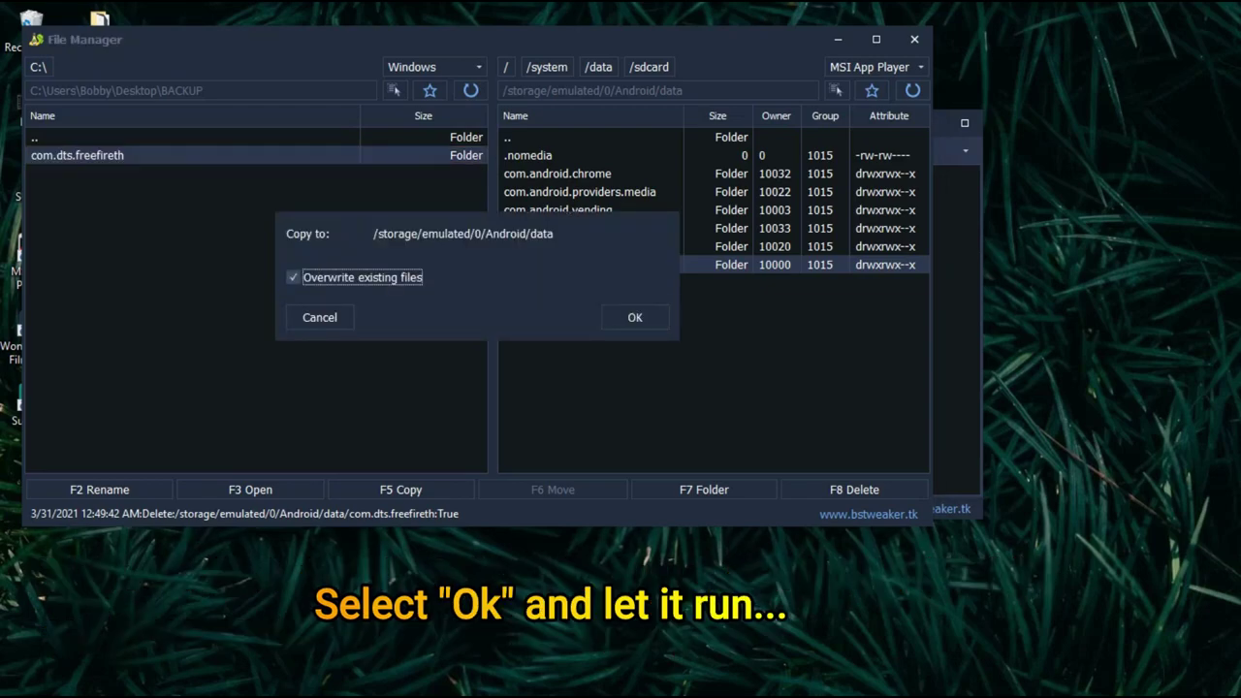
left_click(635, 317)
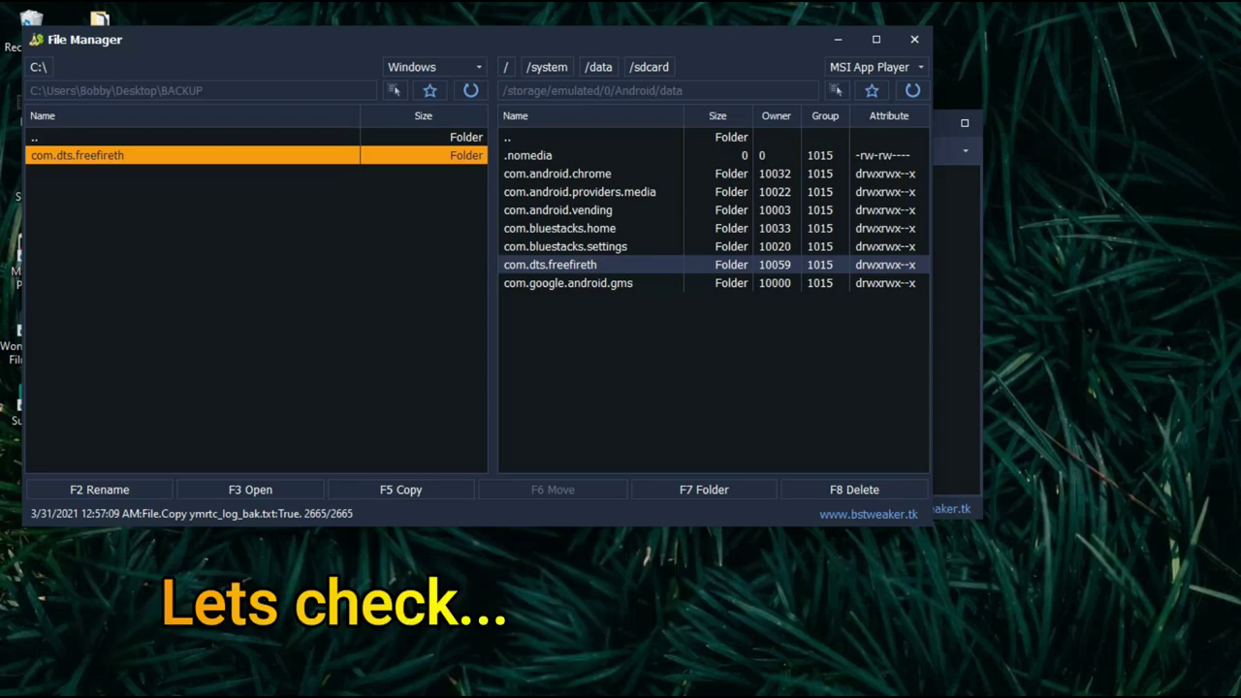
Refresh the emulator and Windows file listings, and close the File Manager and BlueStacks Tweaker
left_click(912, 90)
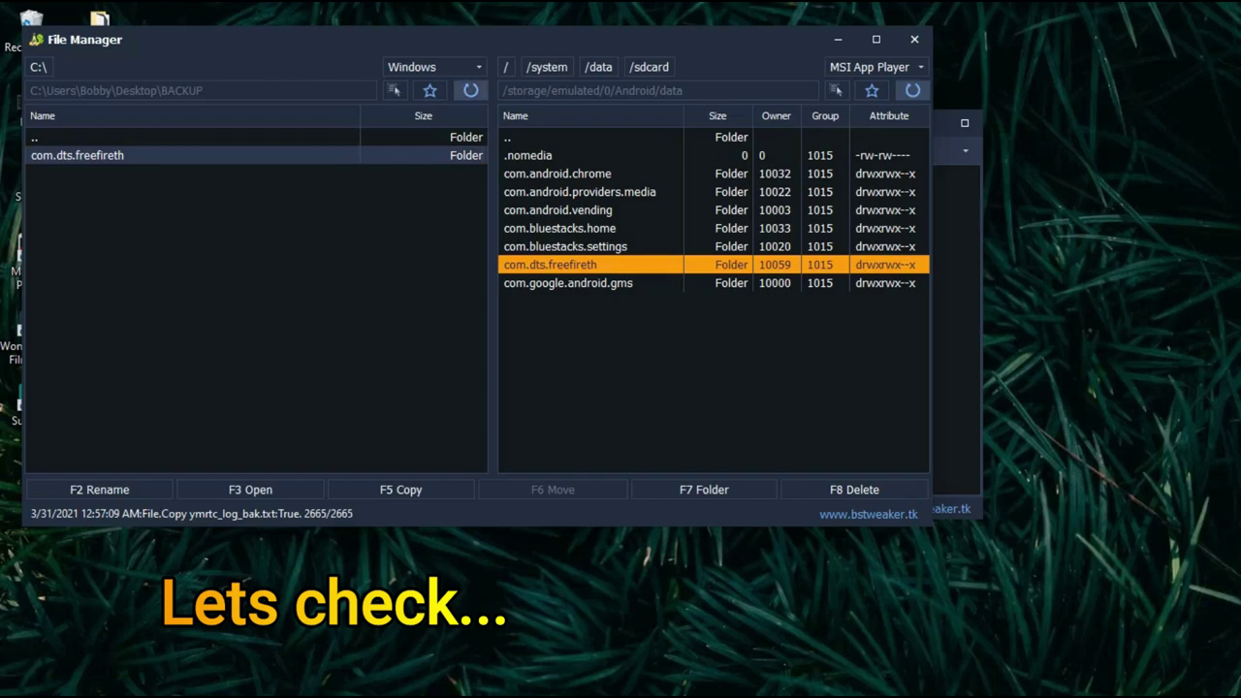
left_click(470, 91)
left_click(914, 39)
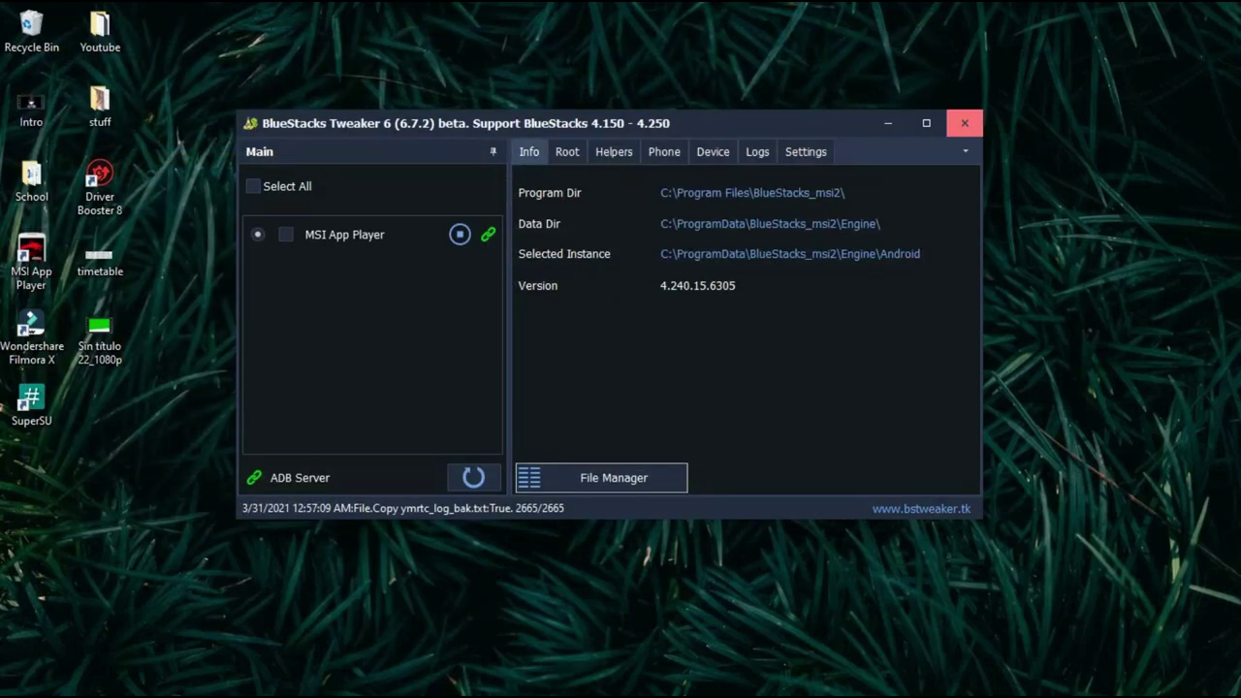
left_click(964, 123)
Switch to MSI App Player, launch Free Fire, enter the lobby and dismiss the Emote Top Up promotion
left_click(601, 683)
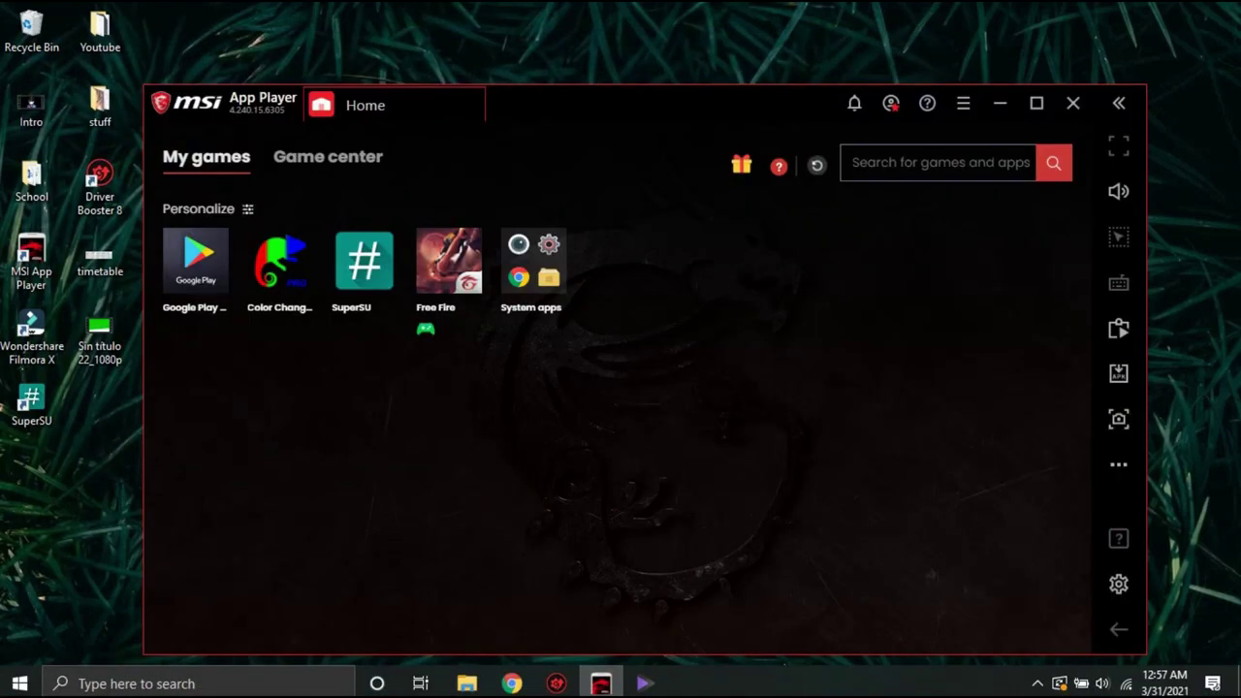
left_click(447, 260)
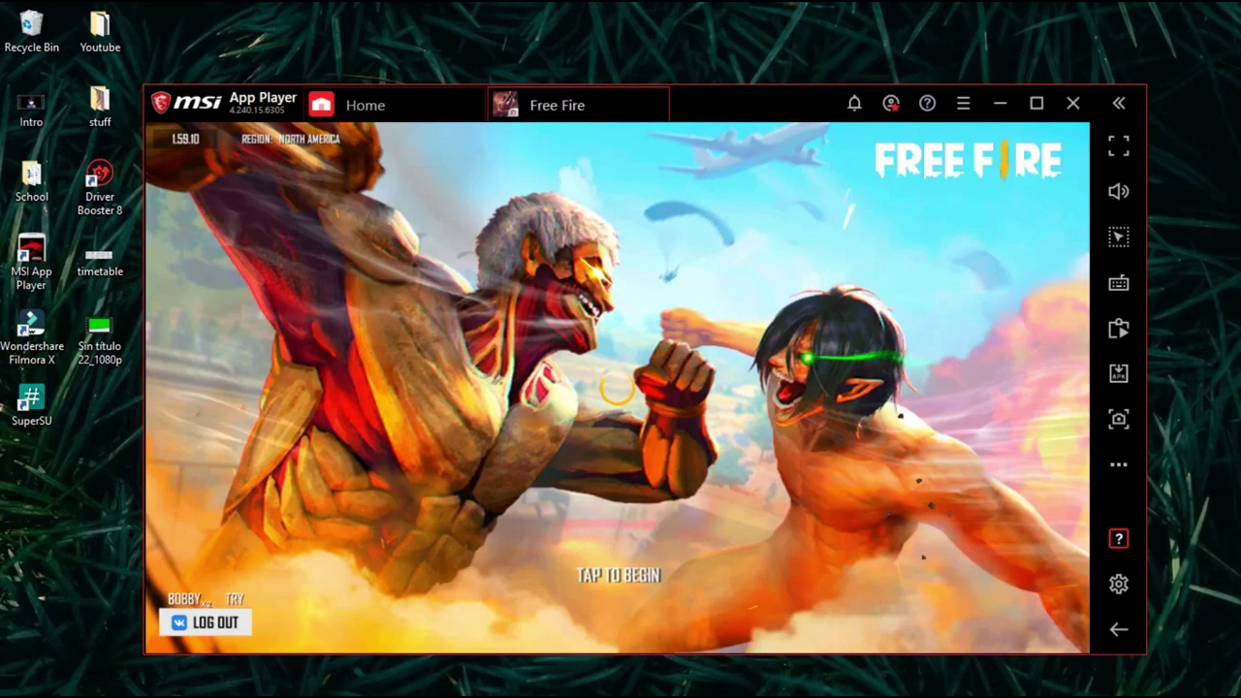
left_click(616, 388)
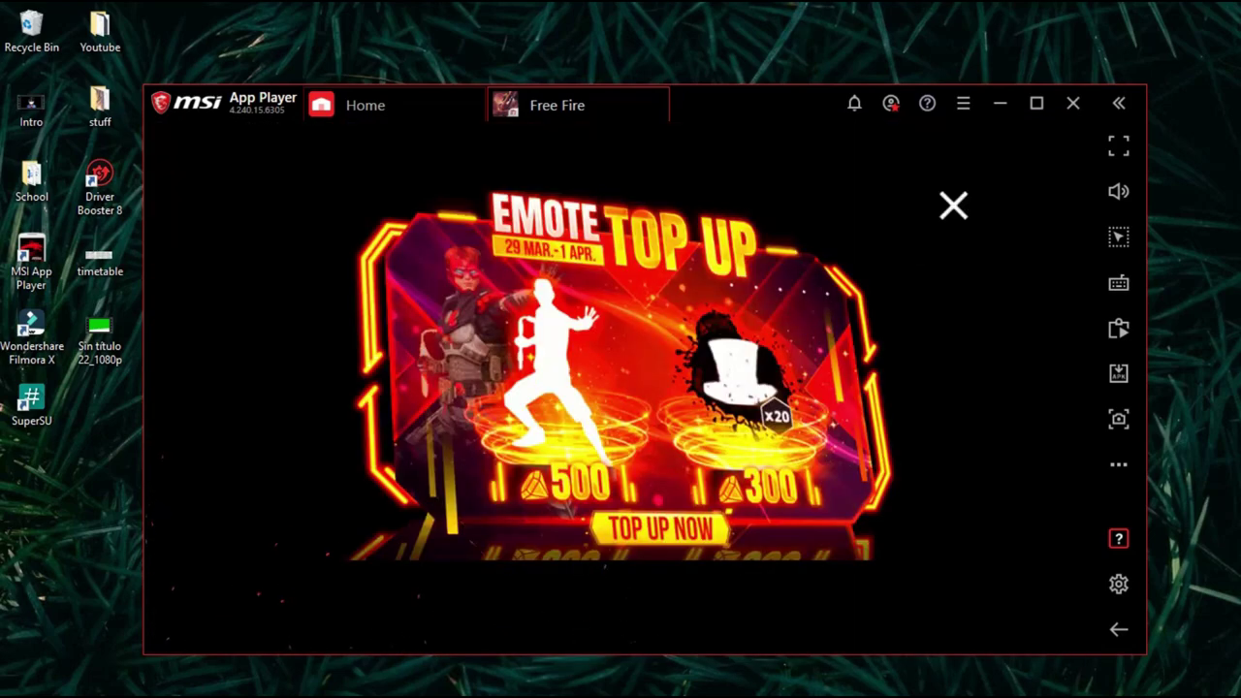
left_click(955, 207)
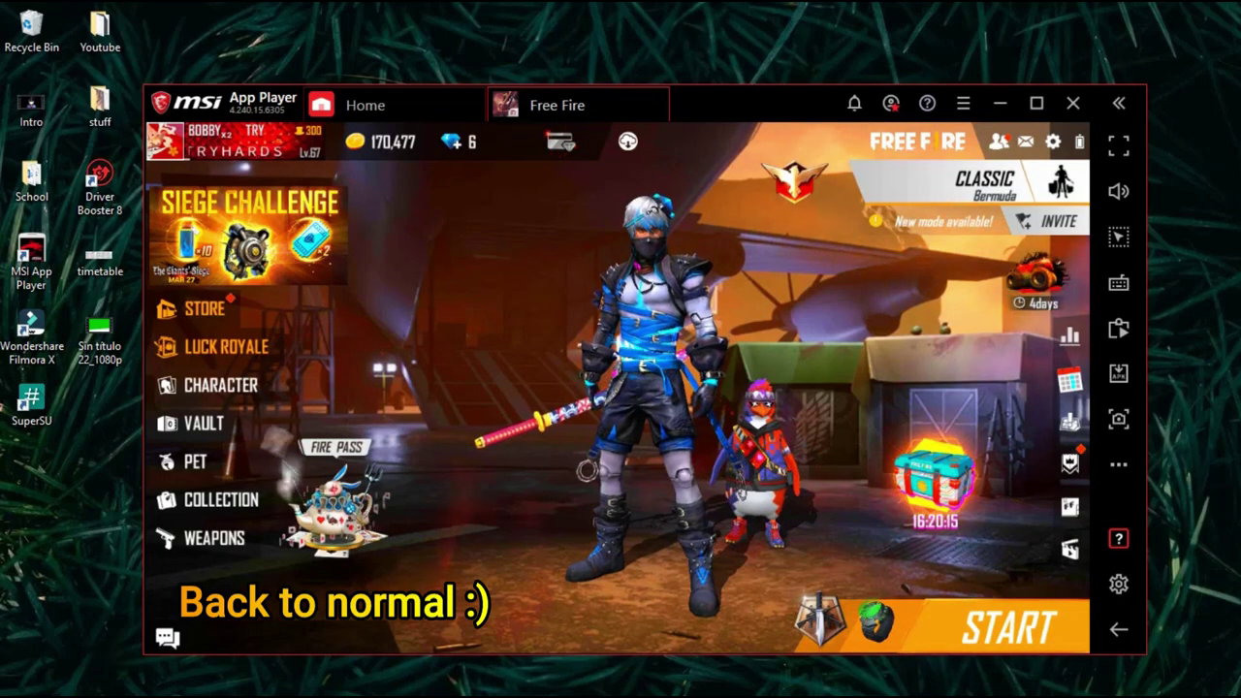
Play several emotes on the lobby character to check the outfit after restoring the original game files
left_click(658, 398)
left_click(668, 476)
left_click(659, 398)
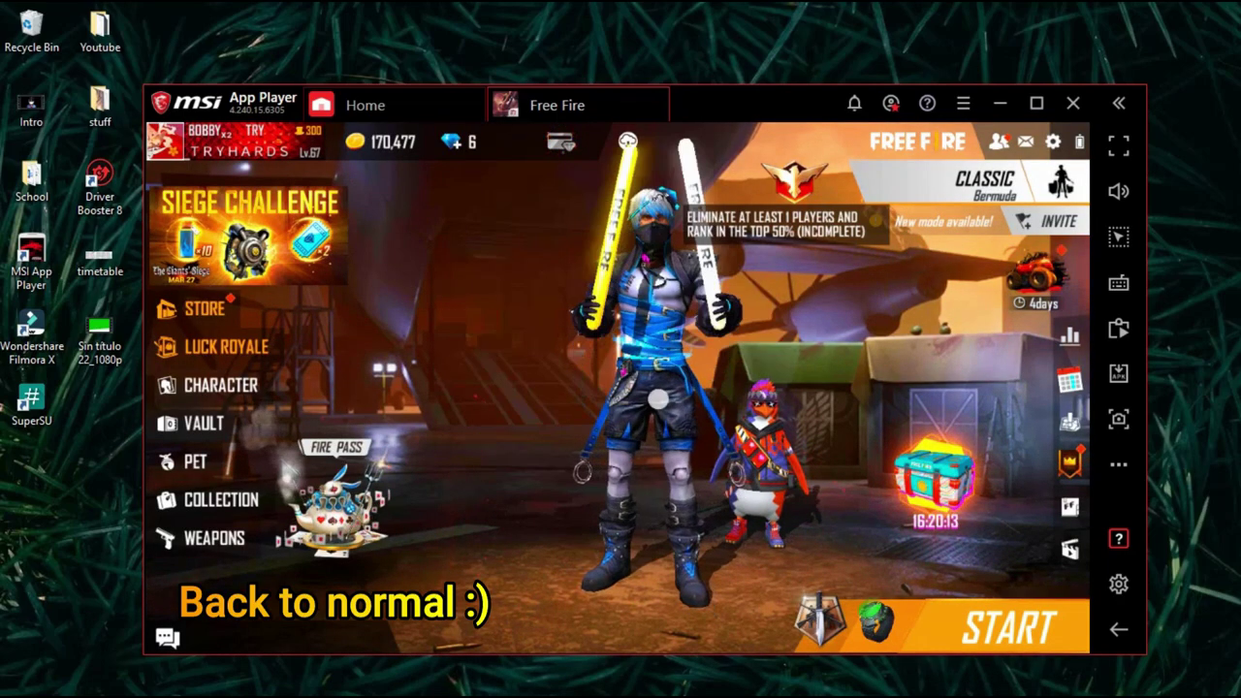
left_click(658, 399)
left_click(705, 503)
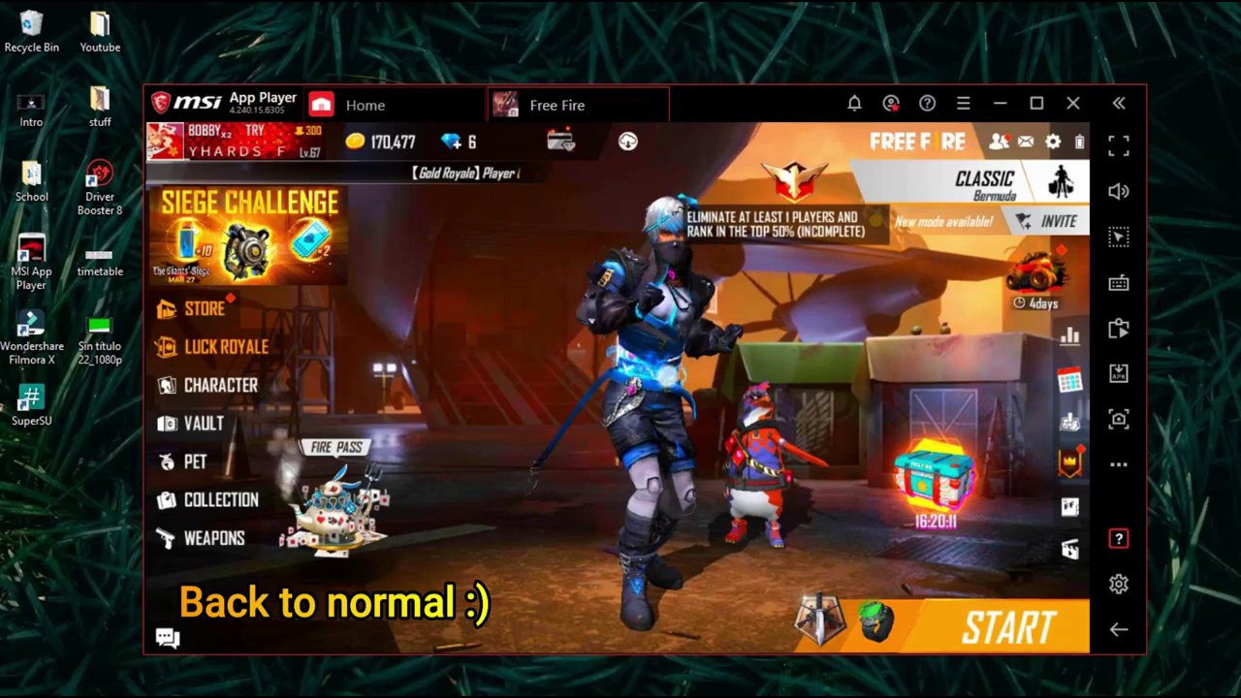
left_click(658, 398)
left_click(477, 406)
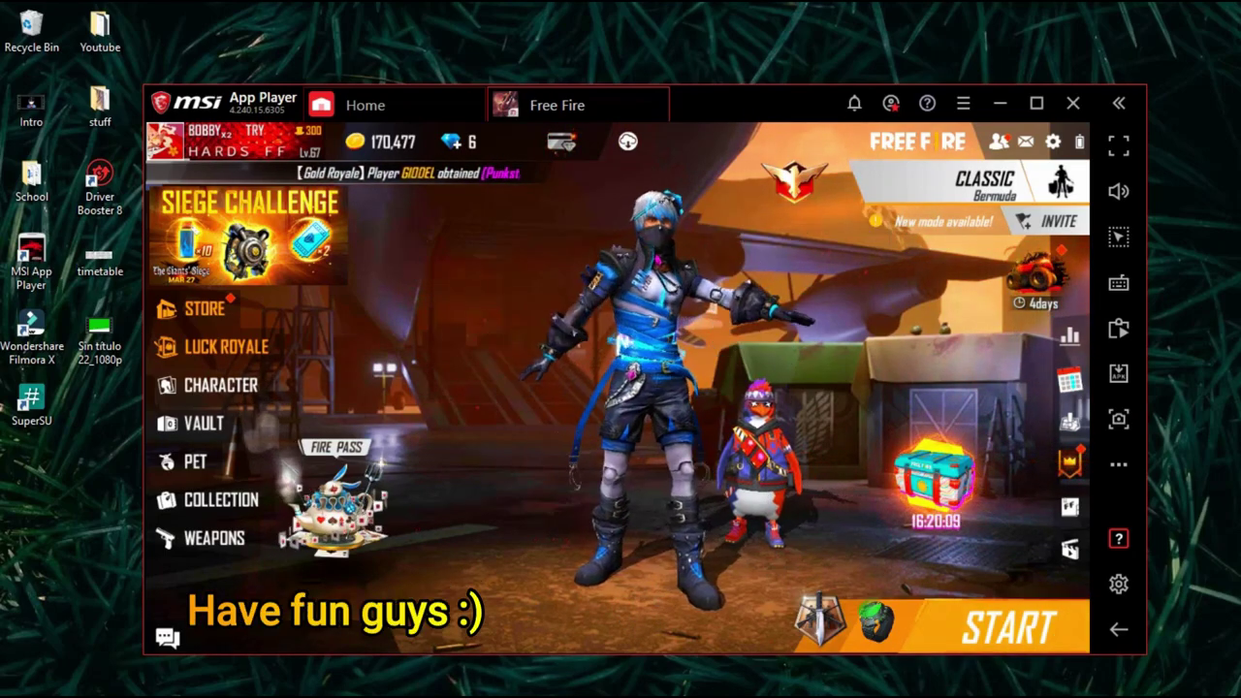
left_click(658, 398)
left_click(734, 408)
left_click(658, 398)
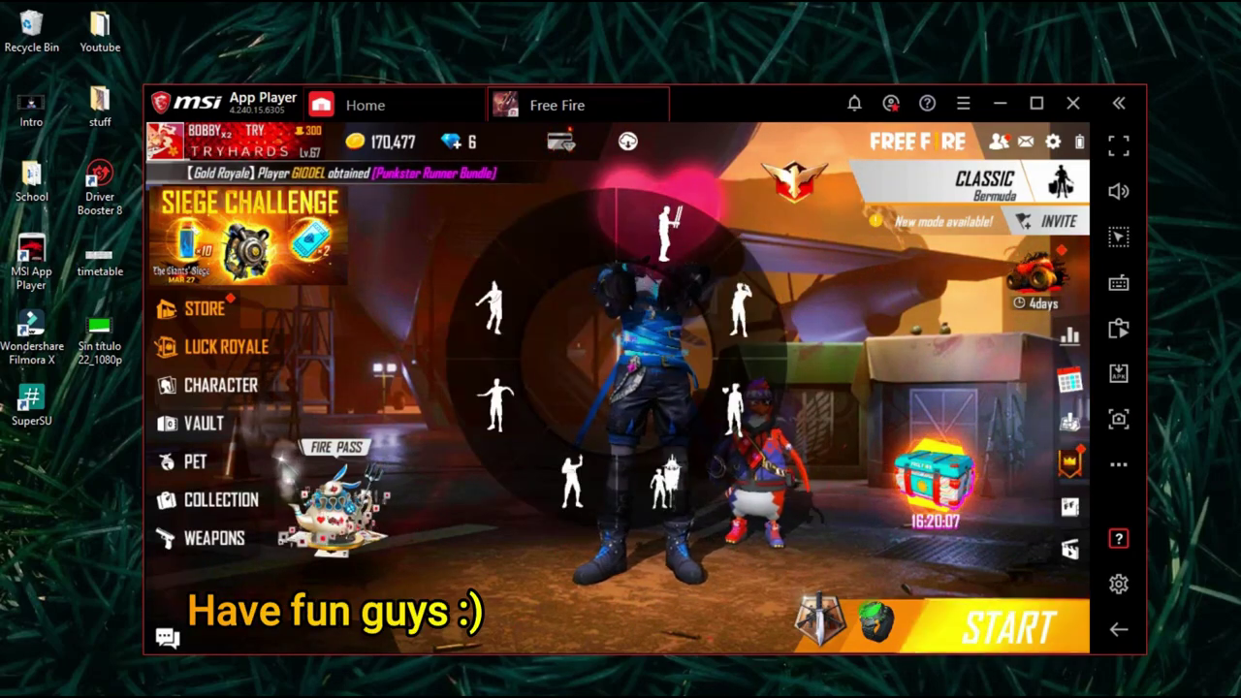
left_click(572, 481)
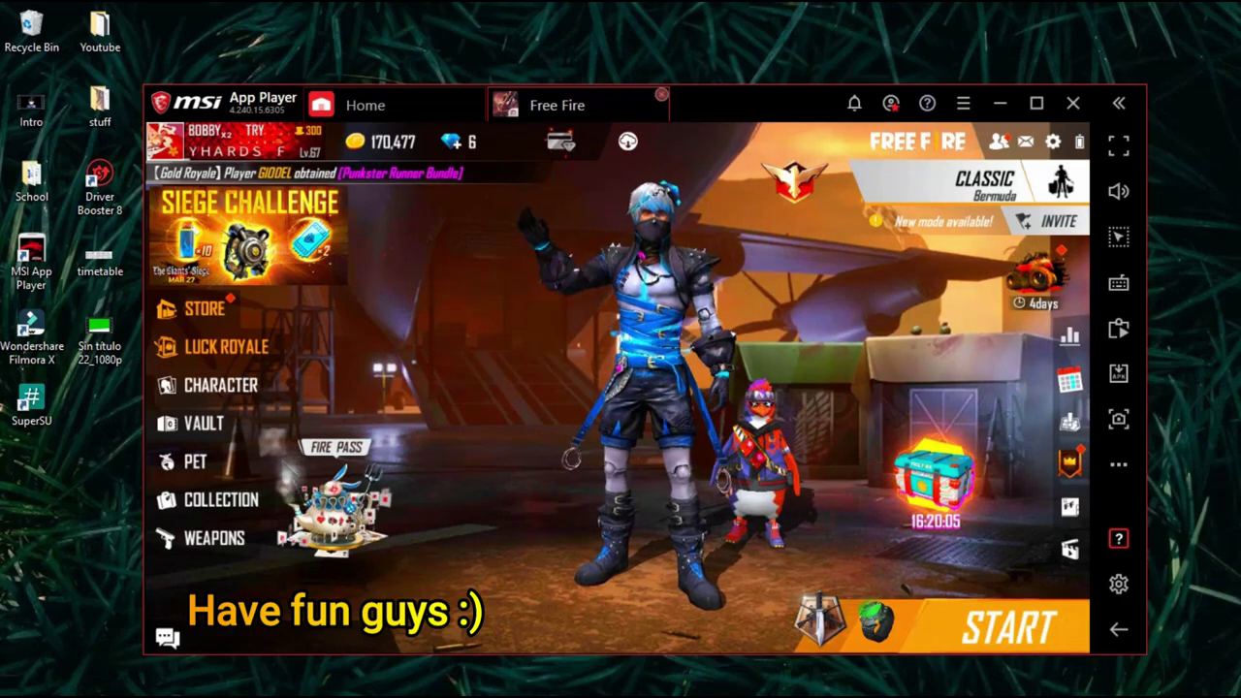